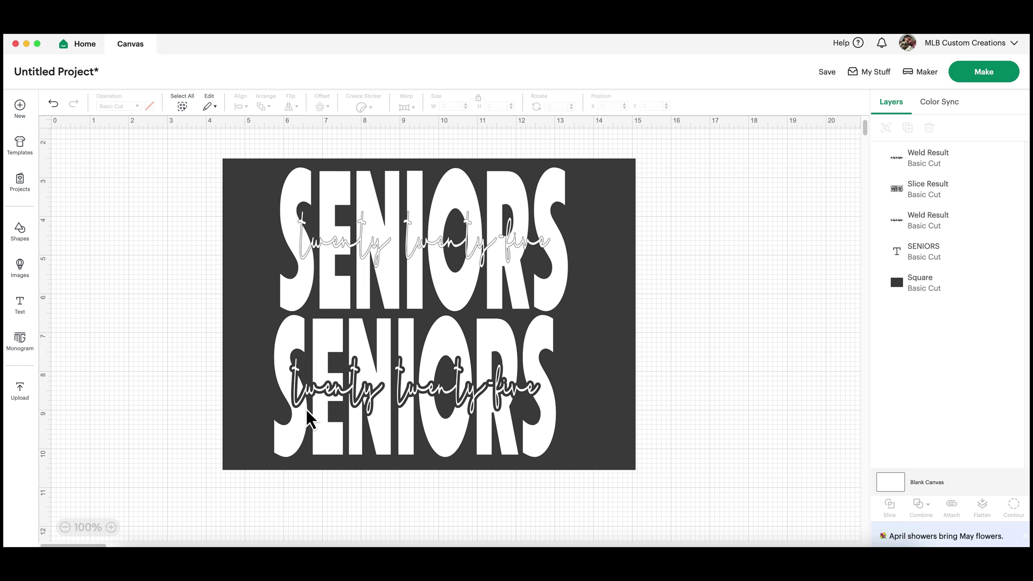
# - Move the sliced SENIORS shape down away from its script lettering, and undo the move
pyautogui.moveTo(306, 409); pyautogui.dragTo(292, 513)
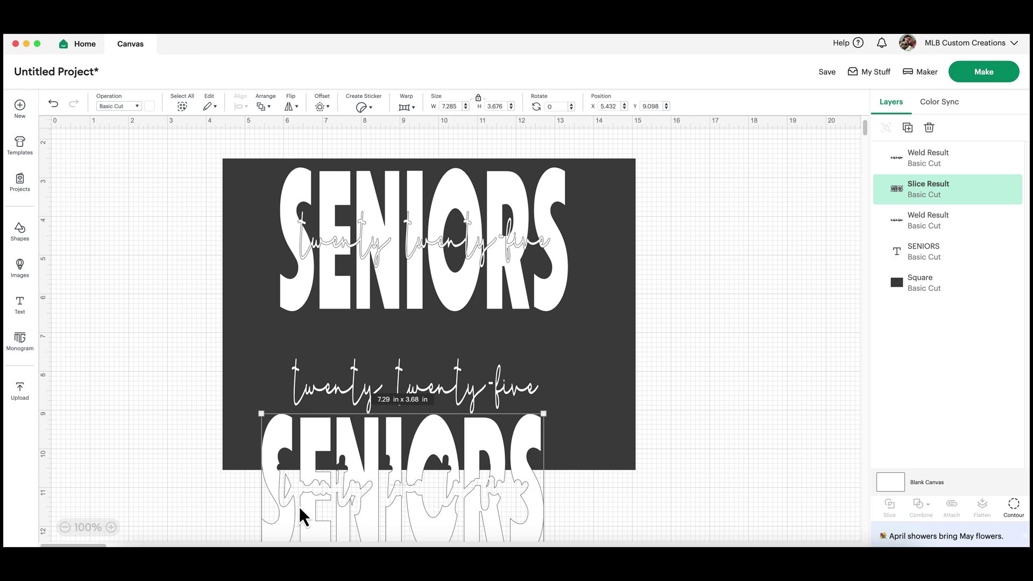
pyautogui.press('super+z')
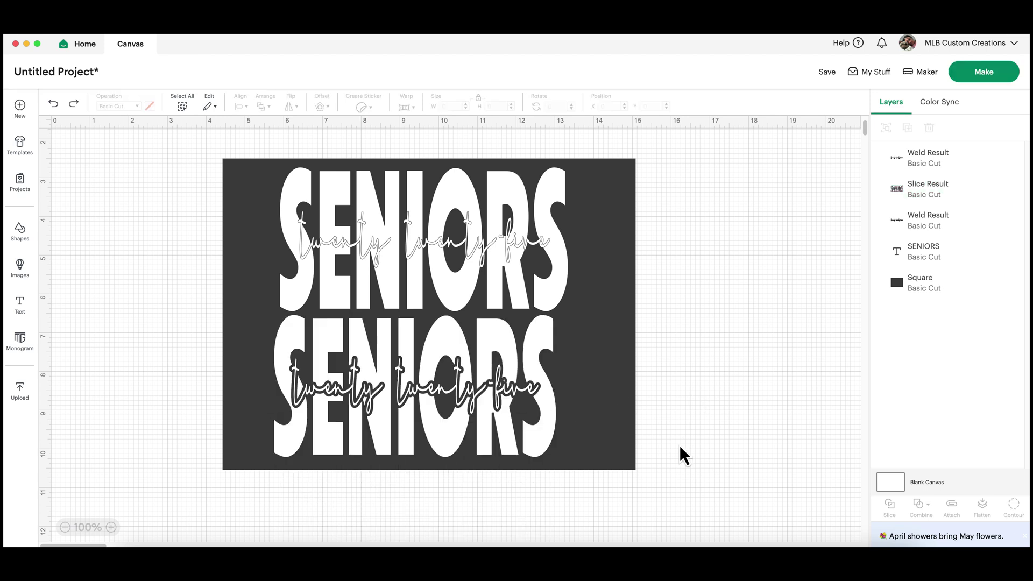
# - Scale the entire sample design down to about 5 in wide and place it in the canvas's upper-left corner
pyautogui.moveTo(670, 503); pyautogui.dragTo(202, 141)
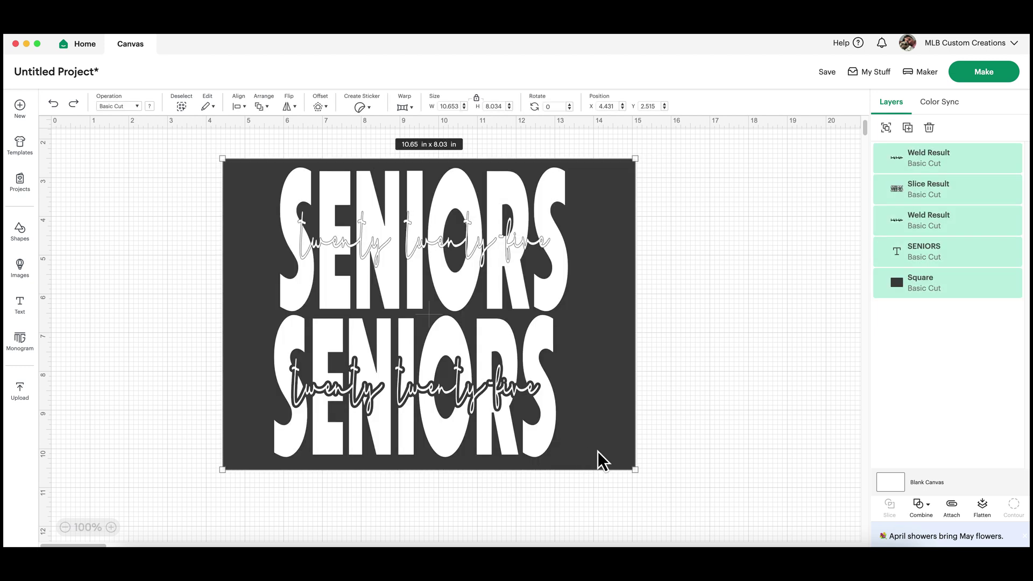
pyautogui.moveTo(636, 470); pyautogui.dragTo(222, 266)
pyautogui.click(447, 340)
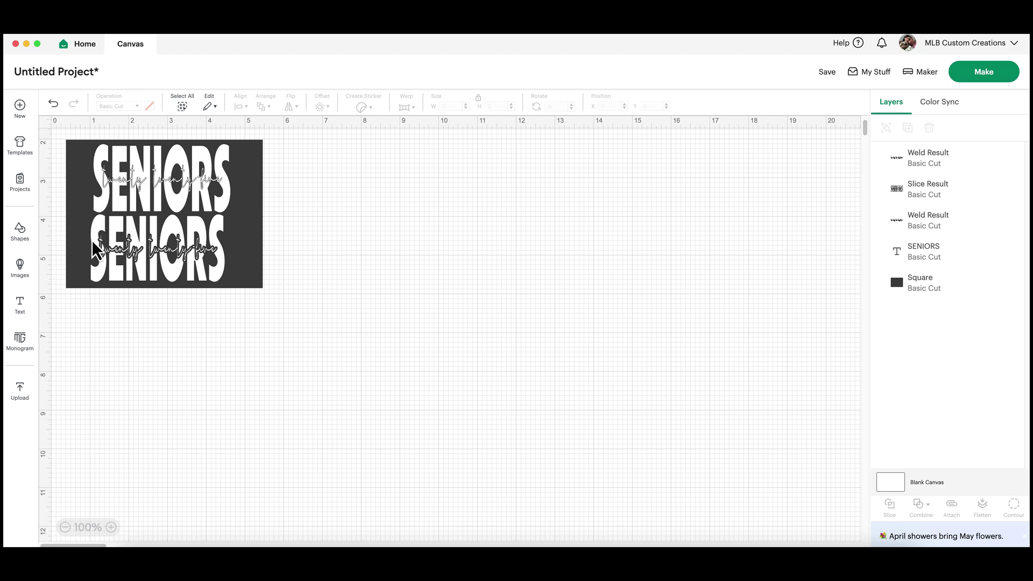
# - Add a new text object below the sample design in the CC Up Up And Away font
pyautogui.click(21, 306)
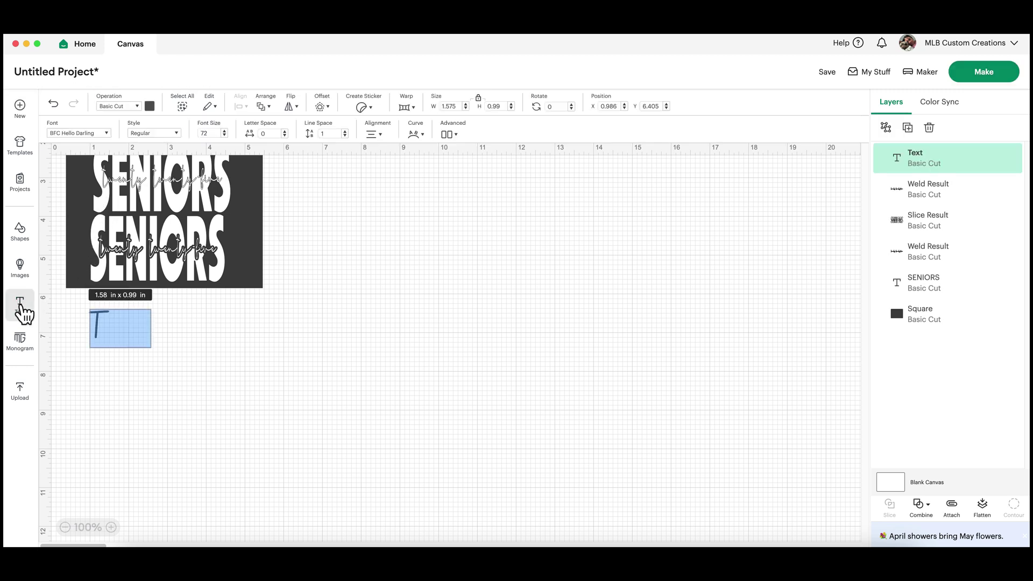
pyautogui.click(106, 134)
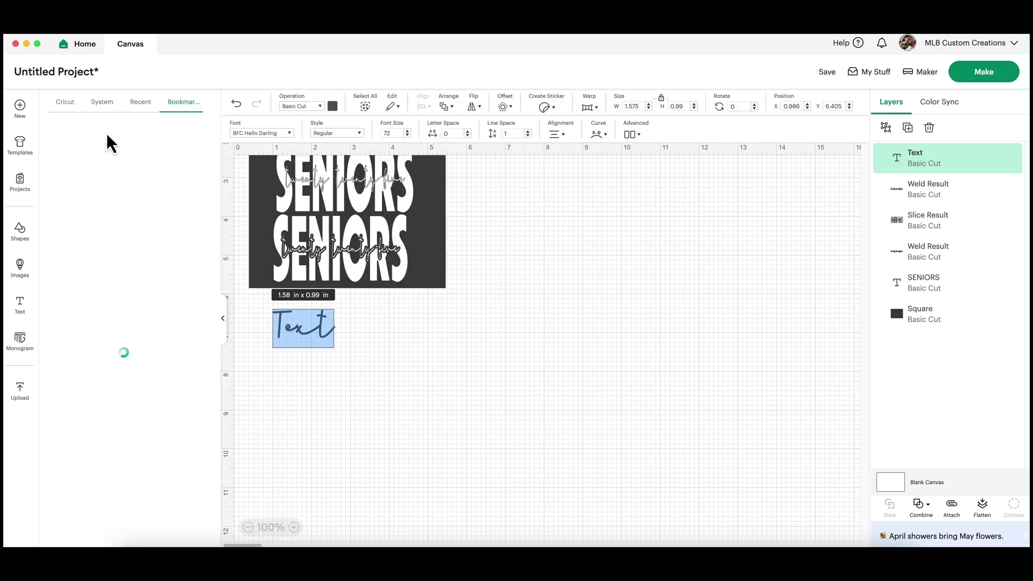
pyautogui.click(141, 103)
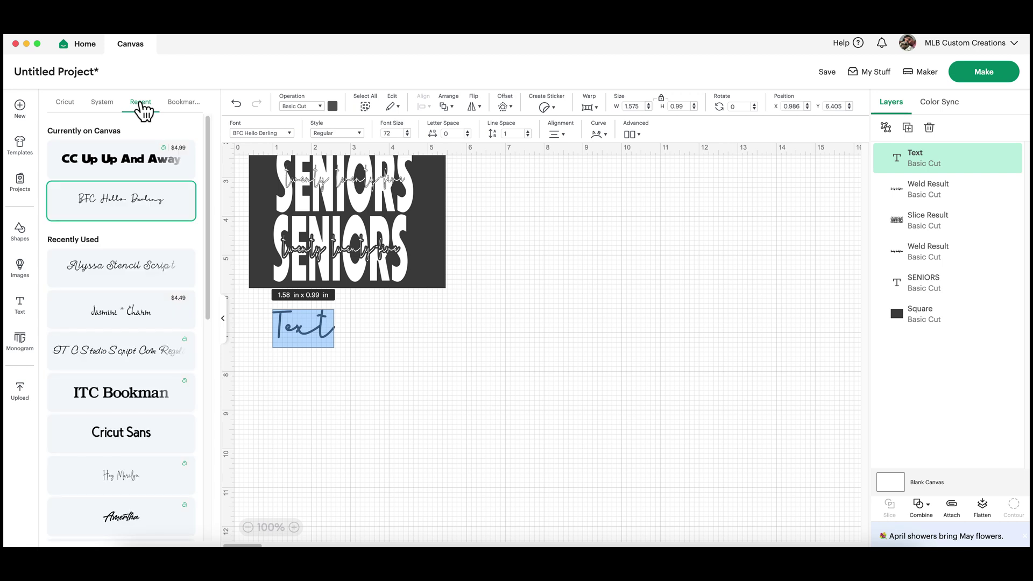
pyautogui.click(127, 167)
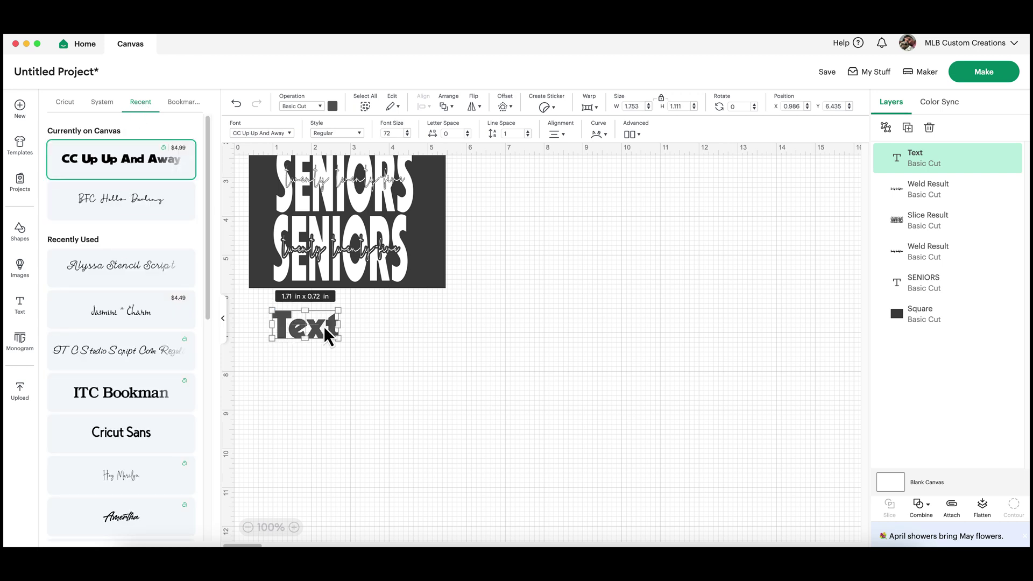
# - Move the new text clear of the sample, unlock its proportions and size it 11 in wide by 4 in high
pyautogui.moveTo(430, 322); pyautogui.dragTo(654, 420)
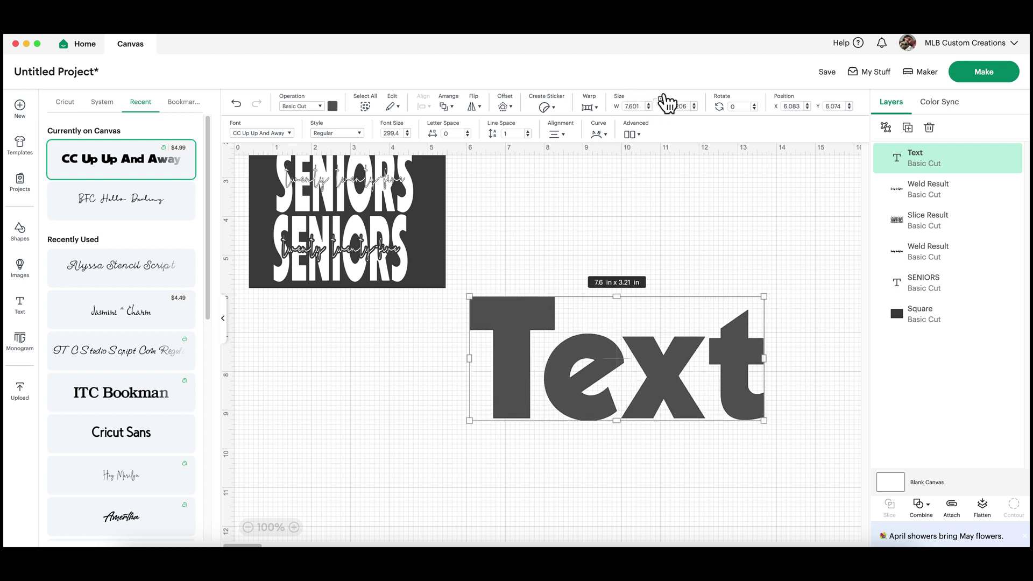
pyautogui.click(623, 105)
pyautogui.write('11')
pyautogui.press('Tab')
pyautogui.write('4')
pyautogui.press('Return')
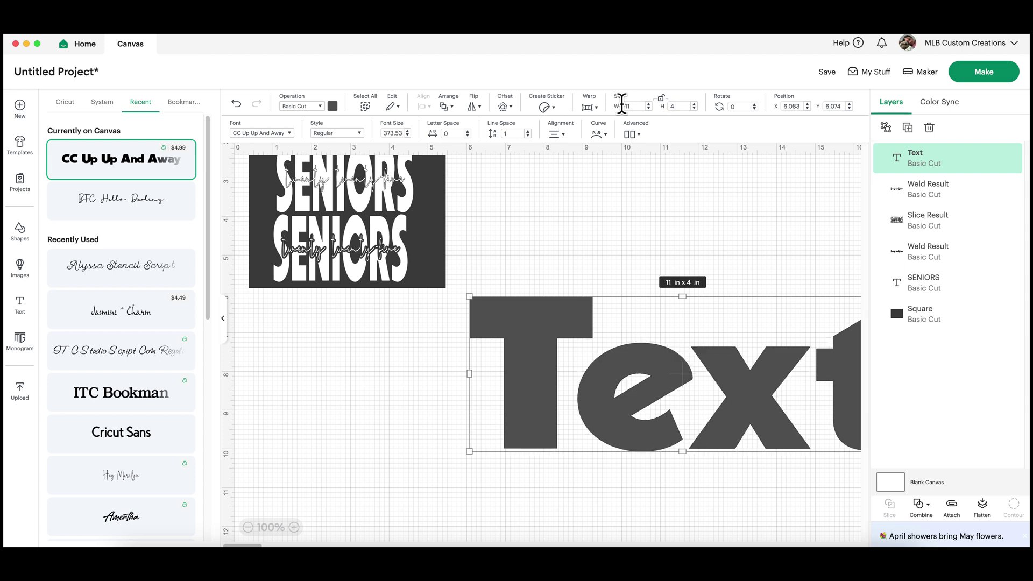
# - Change the new text's wording to SENIORS and move it to the canvas's left edge, beneath the sample design
pyautogui.doubleClick(662, 370)
pyautogui.write('S')
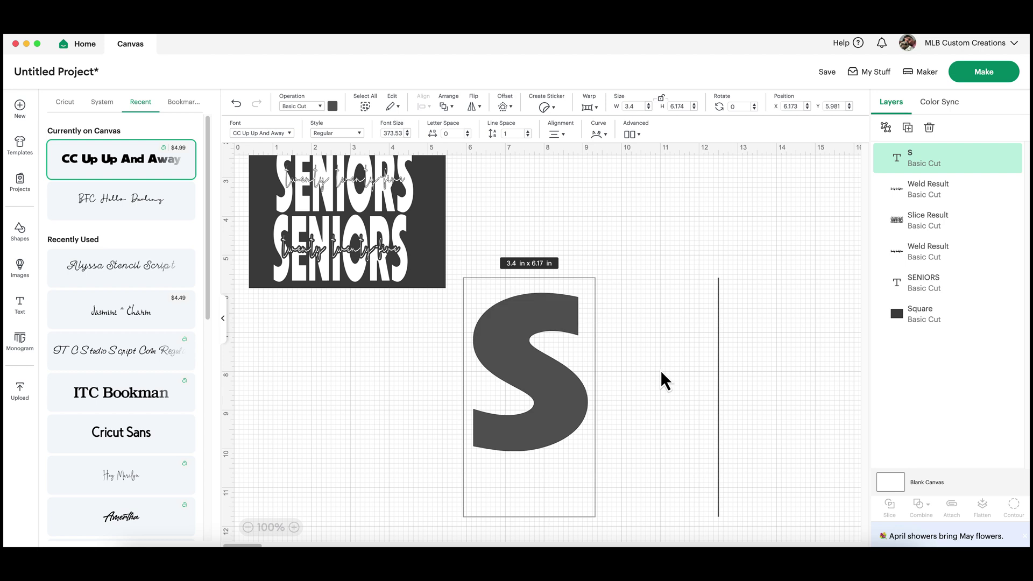
pyautogui.write('ENIORS')
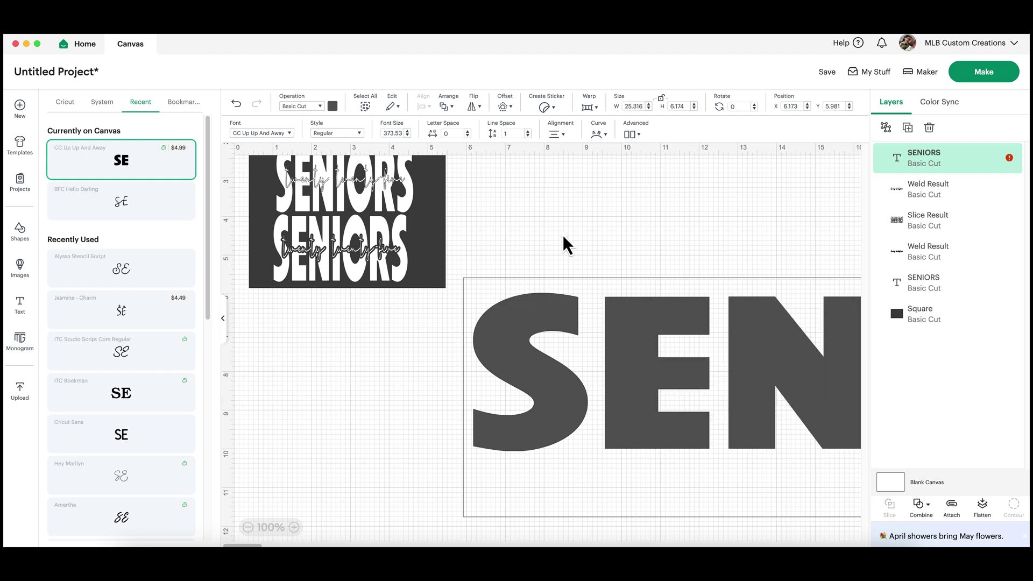
pyautogui.click(600, 215)
pyautogui.moveTo(624, 413); pyautogui.dragTo(385, 441)
pyautogui.click(396, 235)
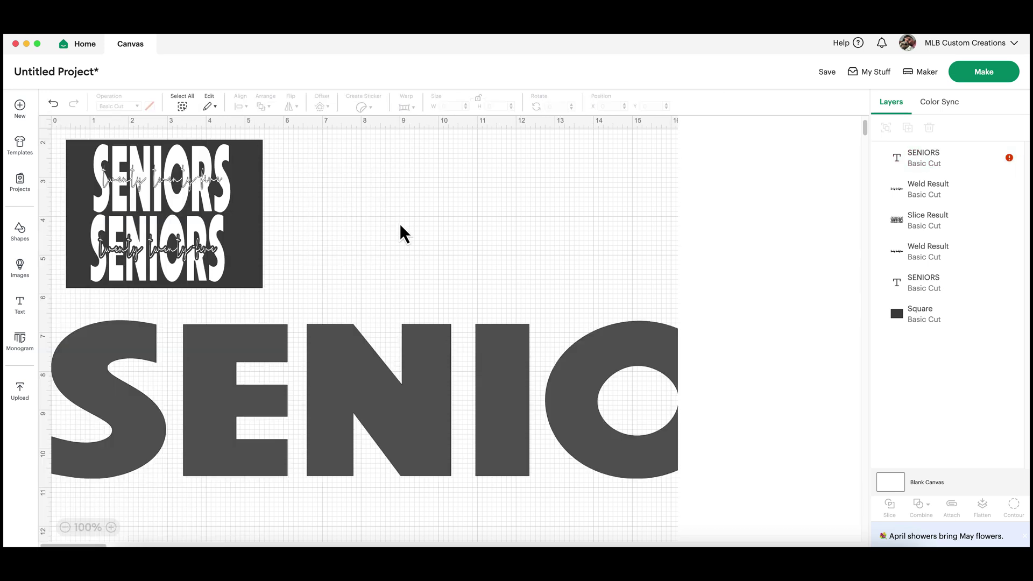
# - Look up the fonts used in the sample's sliced SENIORS shape through its image info
pyautogui.click(217, 229)
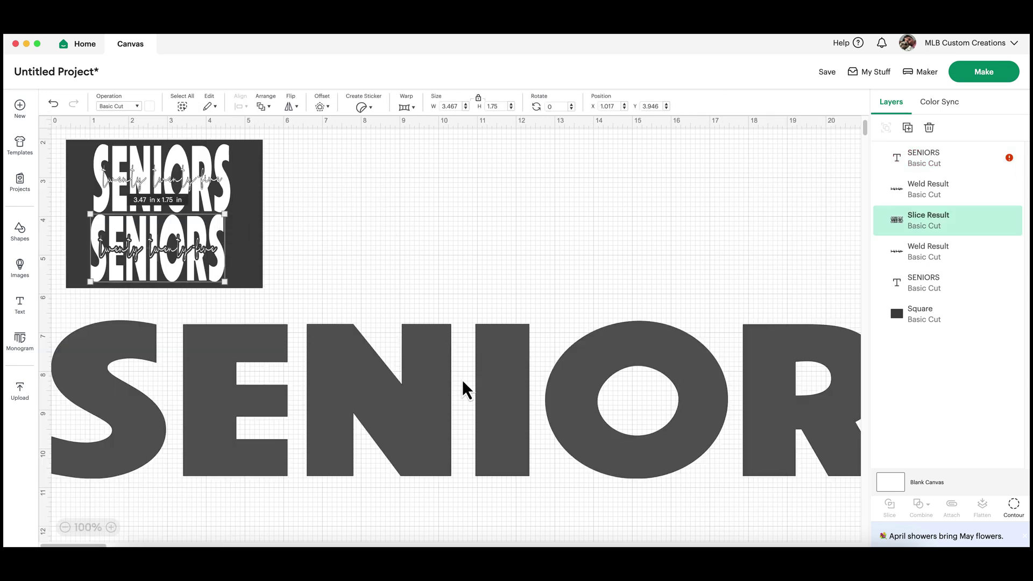
pyautogui.rightClick(905, 230)
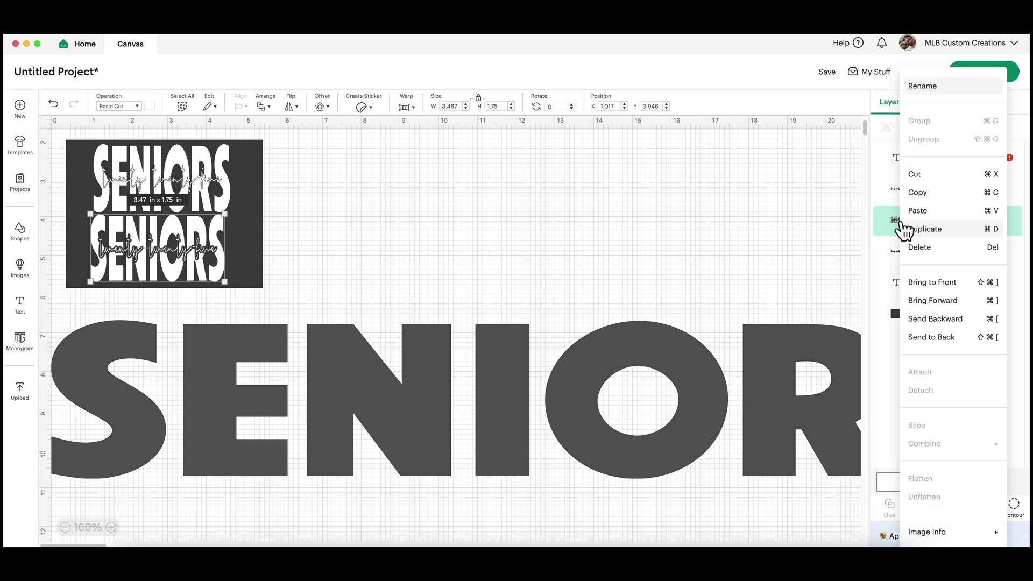
pyautogui.moveTo(940, 535)
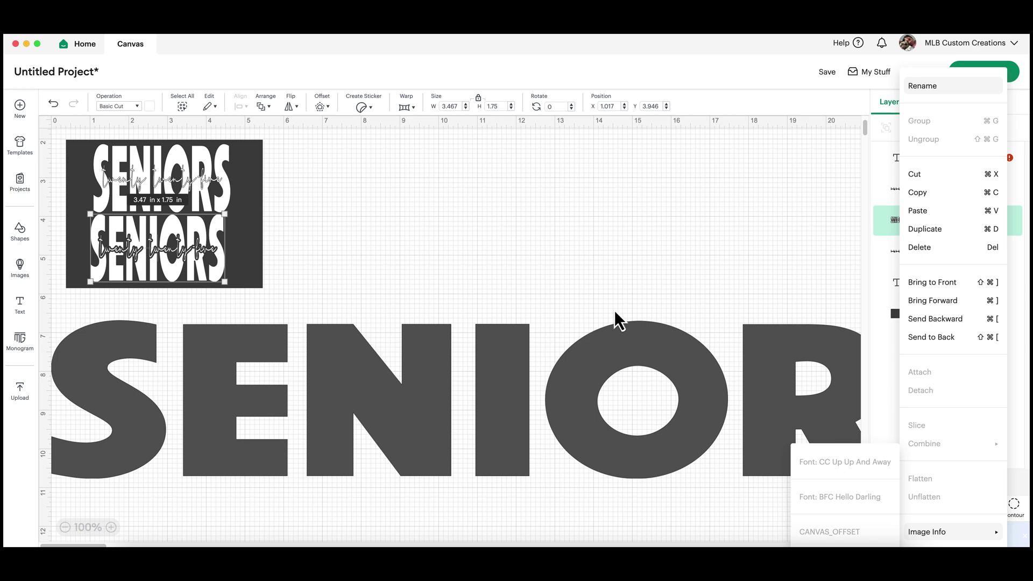
pyautogui.click(619, 272)
# - Set the new SENIORS text's width to 11 in and position it beside the sample design
pyautogui.click(427, 376)
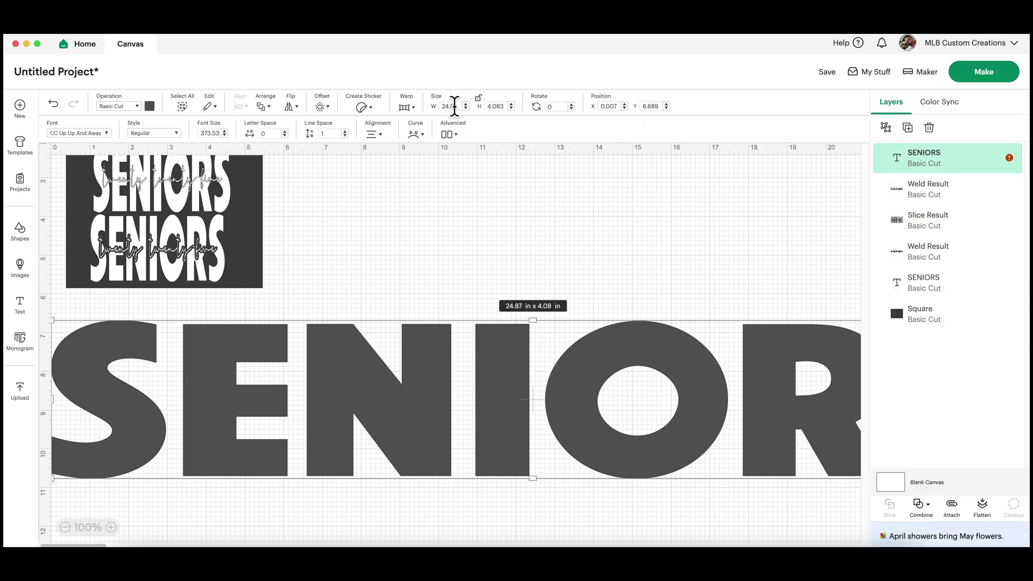
pyautogui.click(442, 106)
pyautogui.press('Tab')
pyautogui.moveTo(360, 350); pyautogui.dragTo(576, 225)
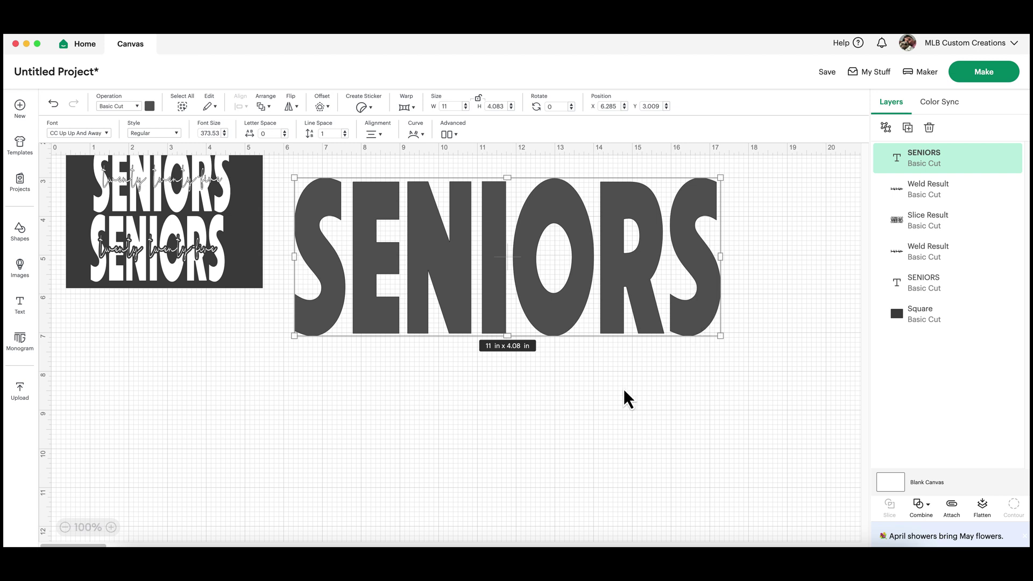
pyautogui.moveTo(570, 319); pyautogui.dragTo(558, 368)
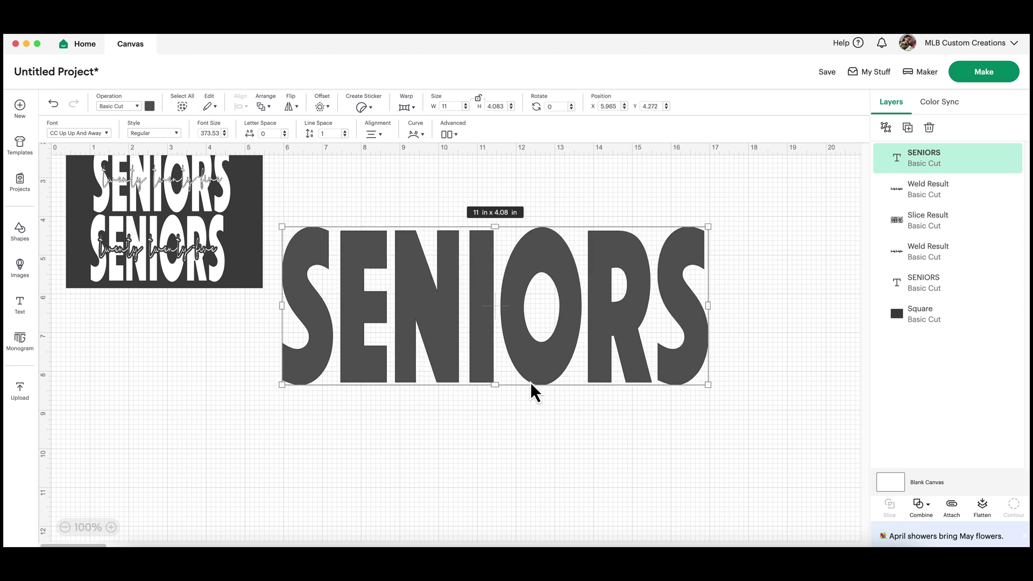
# - Set the new SENIORS text's height to 5 in, and deselect it
pyautogui.click(492, 106)
pyautogui.write('5')
pyautogui.press('Return')
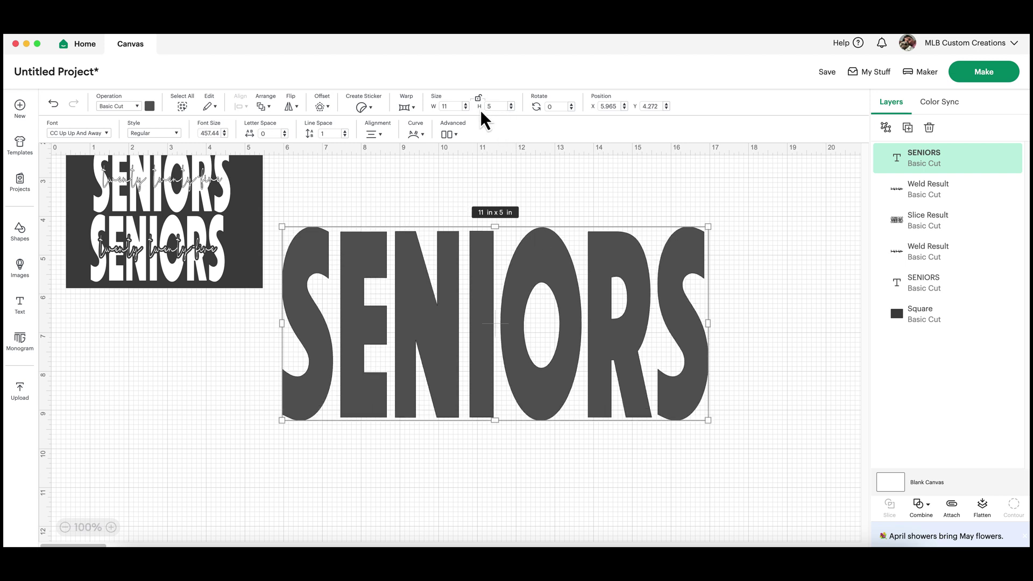
pyautogui.click(454, 467)
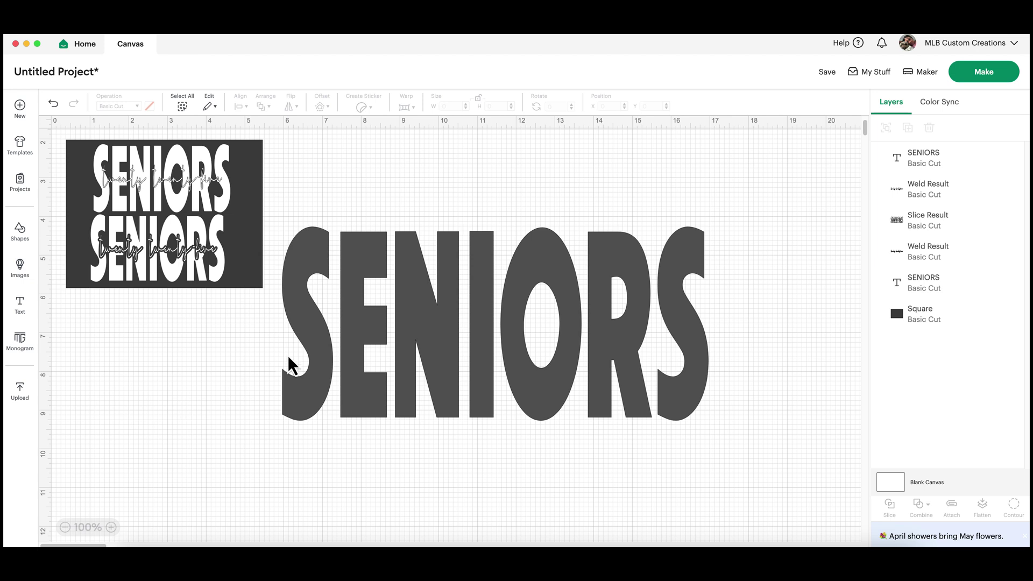
# - Add a second text object below the sample design in the BFC Hello Darling font
pyautogui.click(311, 345)
pyautogui.click(106, 392)
pyautogui.click(22, 306)
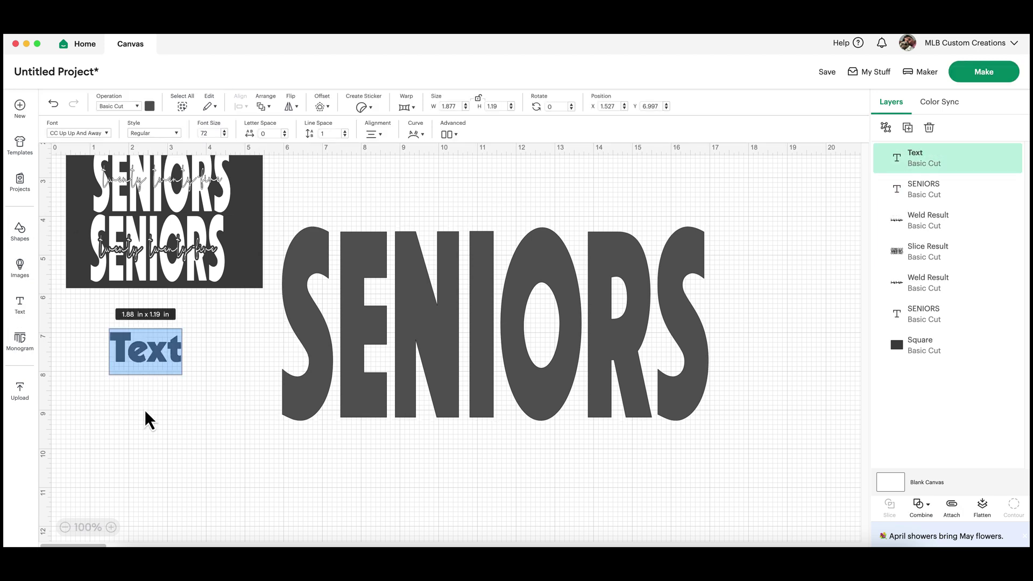
pyautogui.click(107, 132)
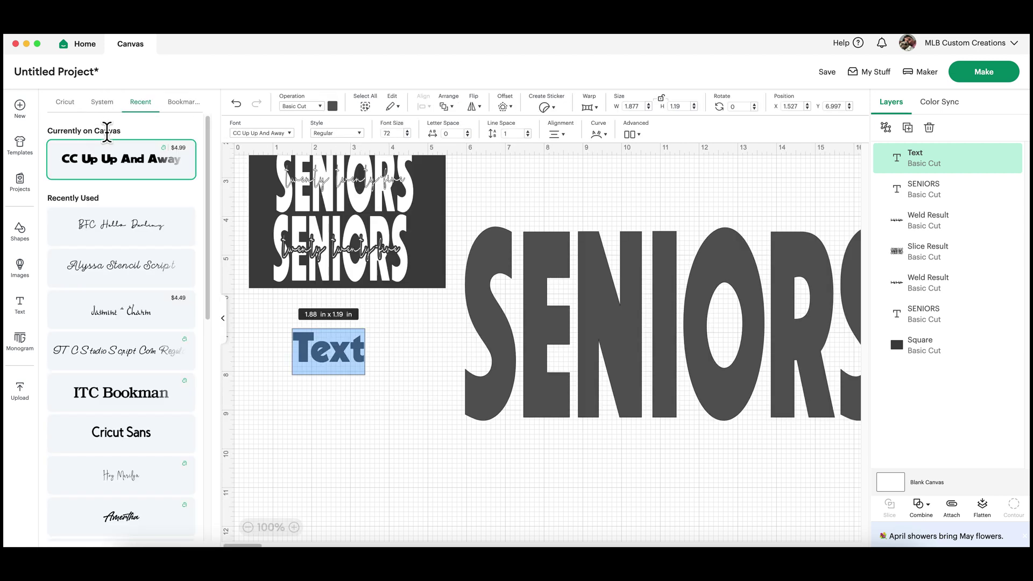
pyautogui.click(107, 228)
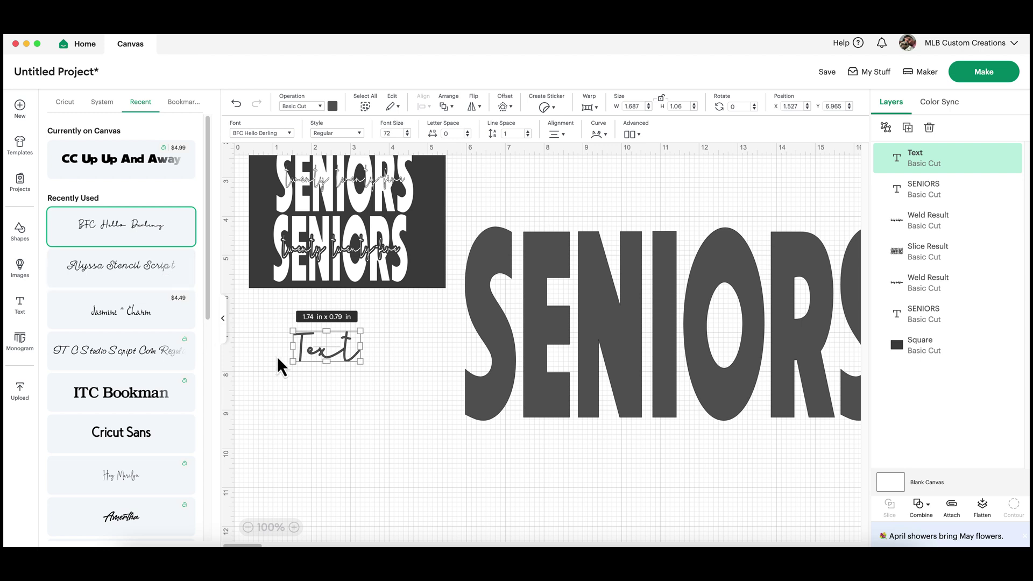
# - Change the script text's wording to "twenty twenty-five" and place it beneath the large SENIORS text
pyautogui.moveTo(344, 353); pyautogui.dragTo(462, 469)
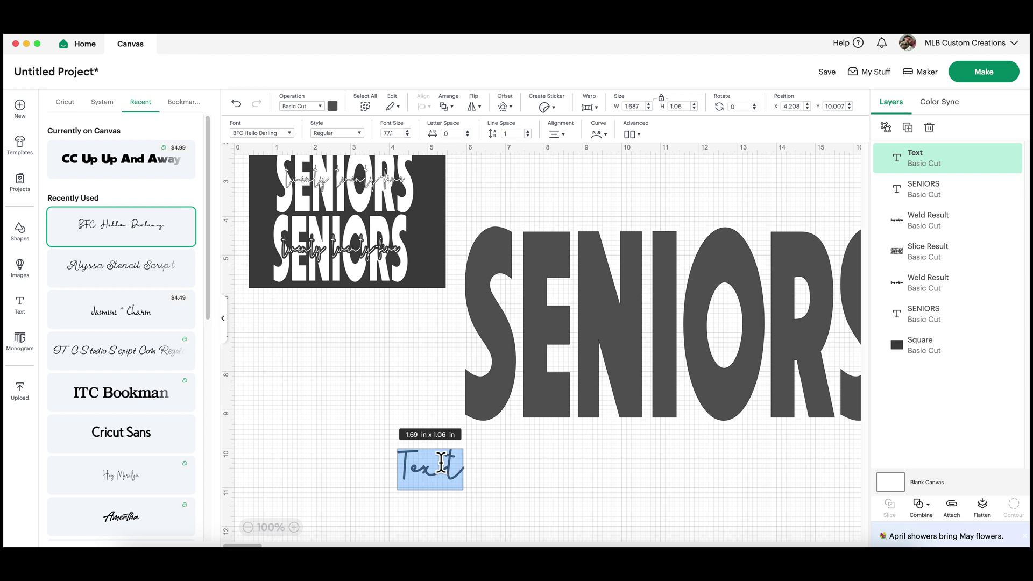
pyautogui.write('tw')
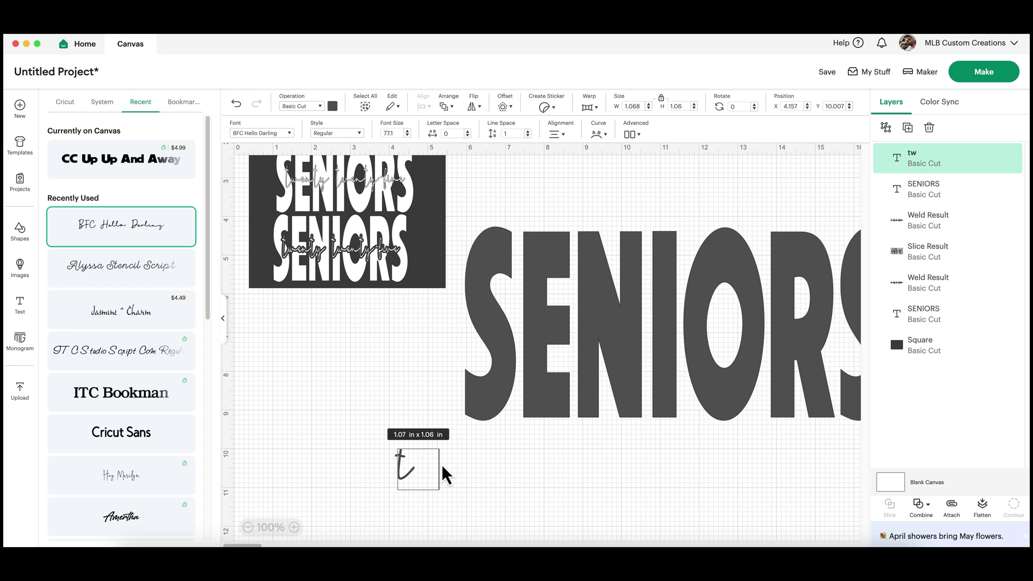
pyautogui.write('enty twenty')
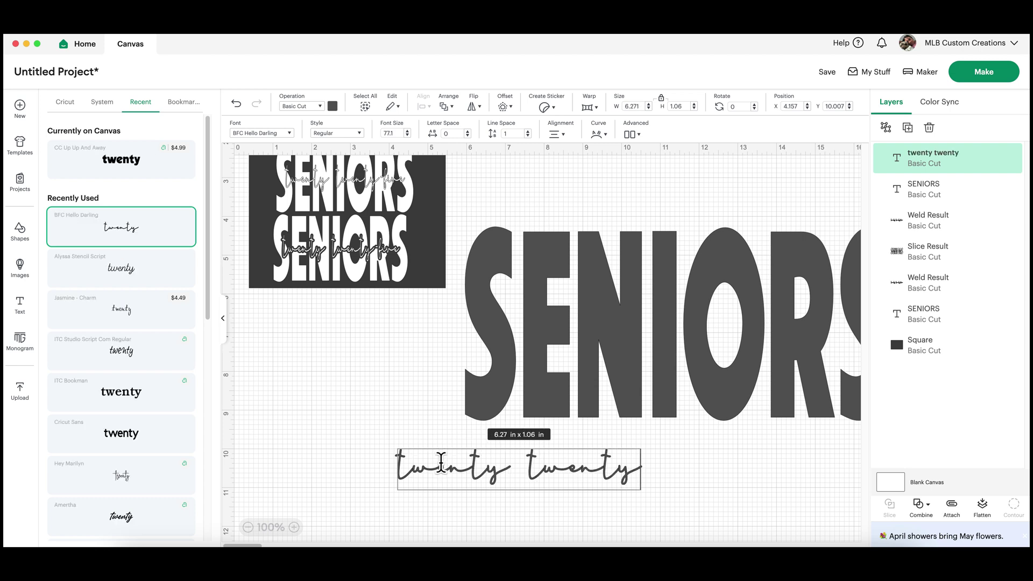
pyautogui.write('-five')
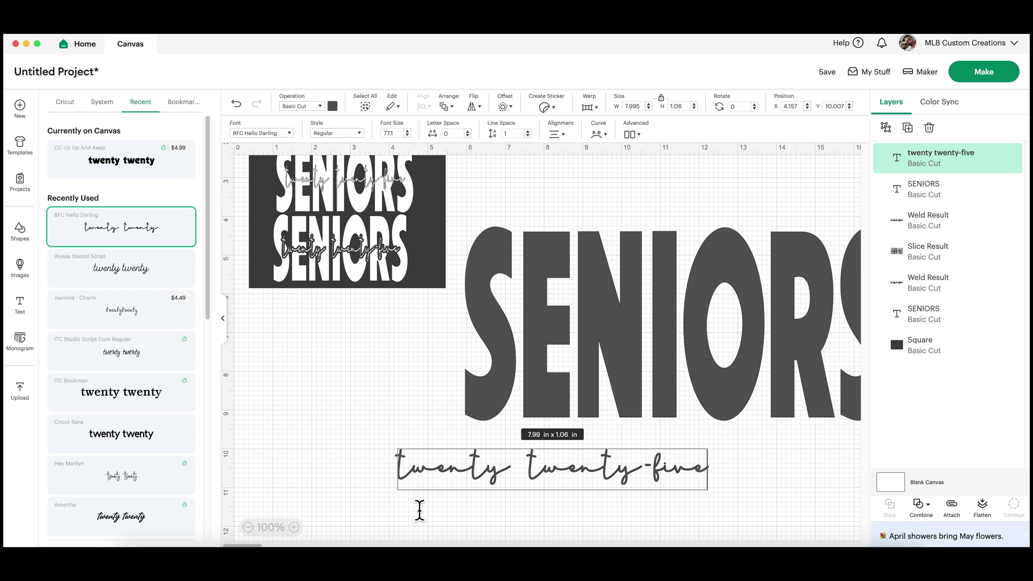
pyautogui.moveTo(466, 469); pyautogui.dragTo(592, 462)
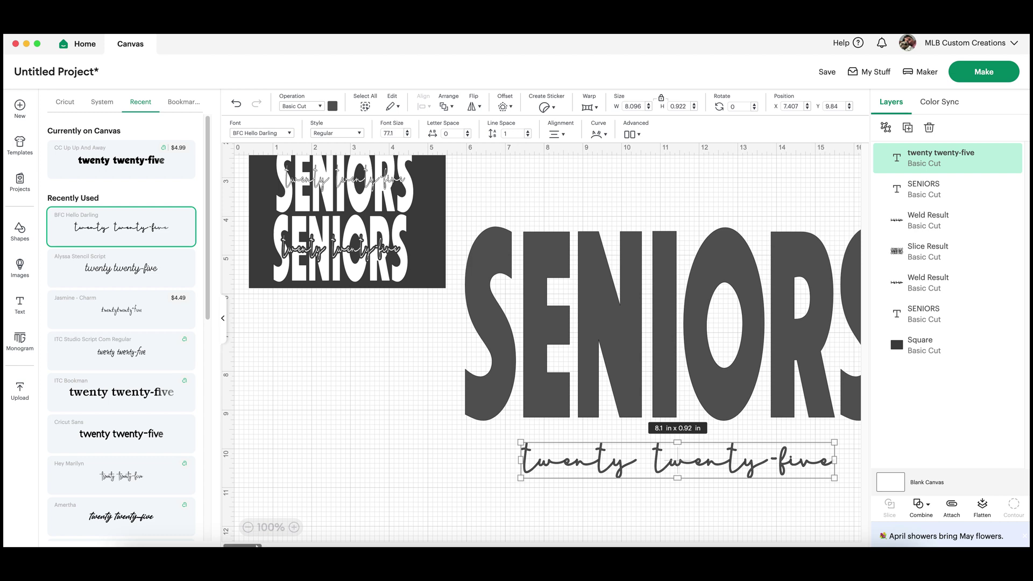
pyautogui.click(223, 320)
pyautogui.moveTo(492, 465)
pyautogui.mouseDown()
pyautogui.moveTo(486, 390)
pyautogui.moveTo(476, 472)
pyautogui.mouseUp()
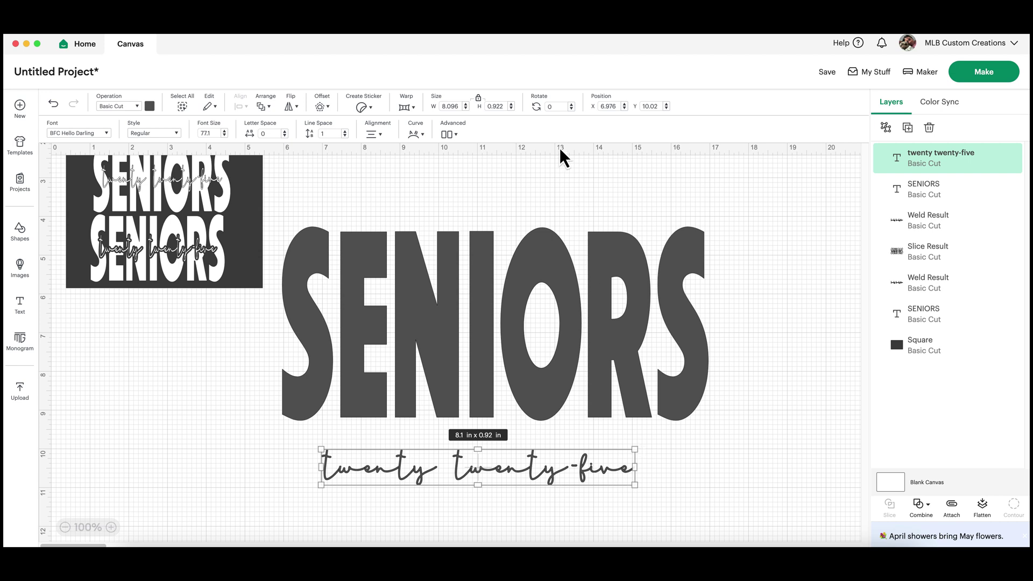
# - Check the large SENIORS text's size, unlock the script text's proportions and set its width to 10 in
pyautogui.click(448, 263)
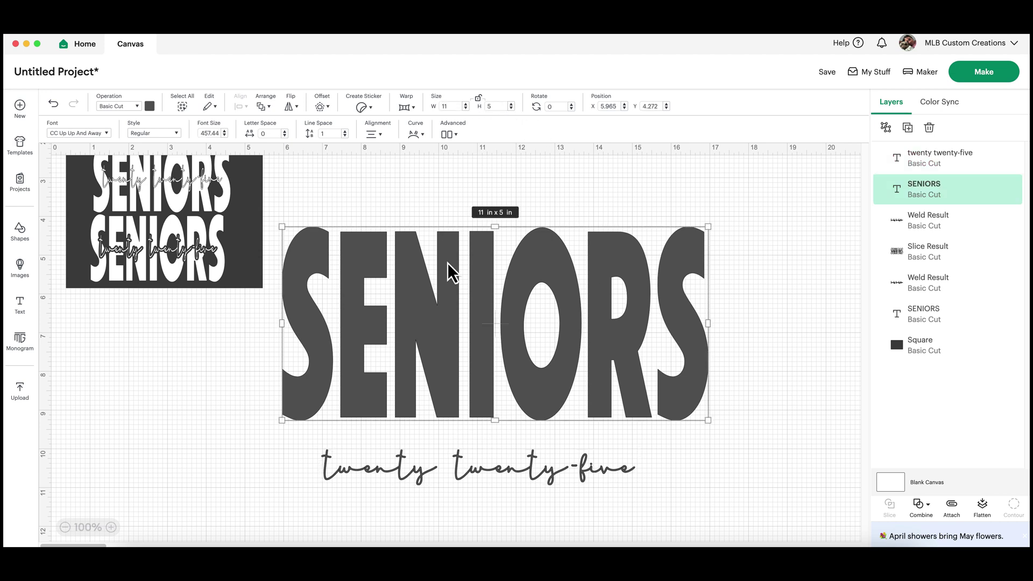
pyautogui.click(479, 473)
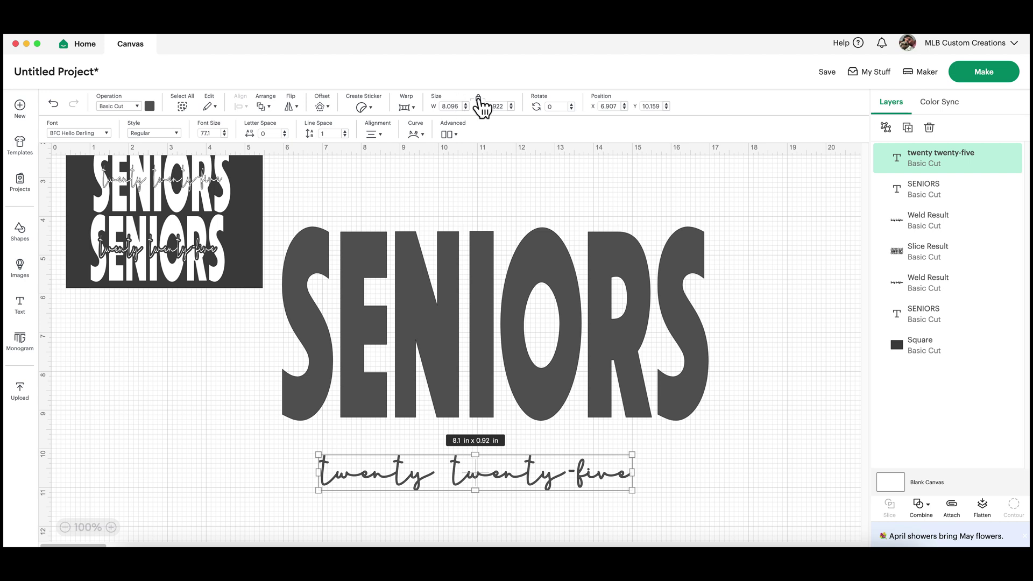
pyautogui.doubleClick(451, 106)
pyautogui.write('10')
pyautogui.press('Tab')
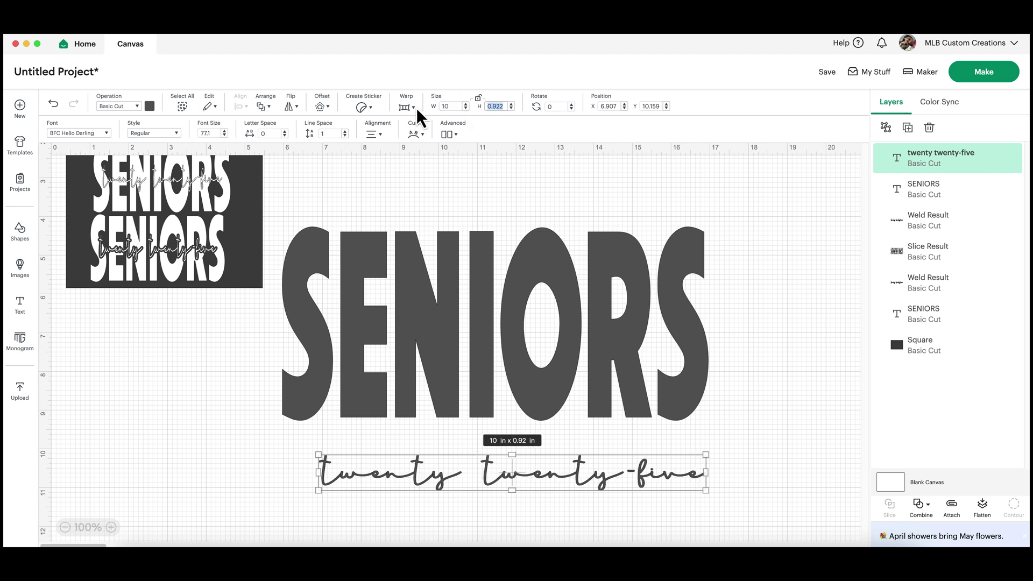
pyautogui.click(519, 396)
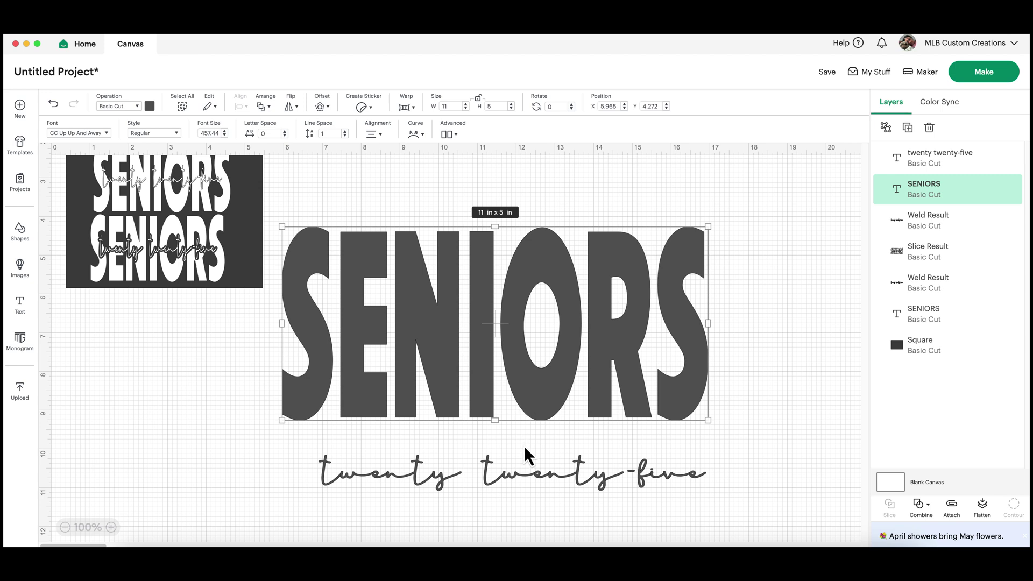
pyautogui.click(486, 473)
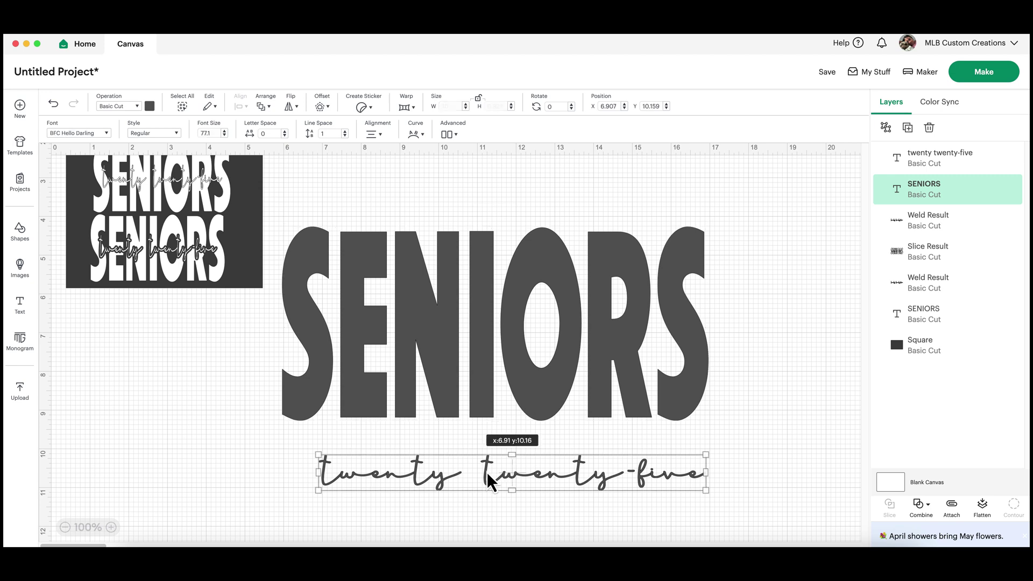
# - Set the script text's height to 2 in, and weld it in place across the middle of the large SENIORS text
pyautogui.click(489, 106)
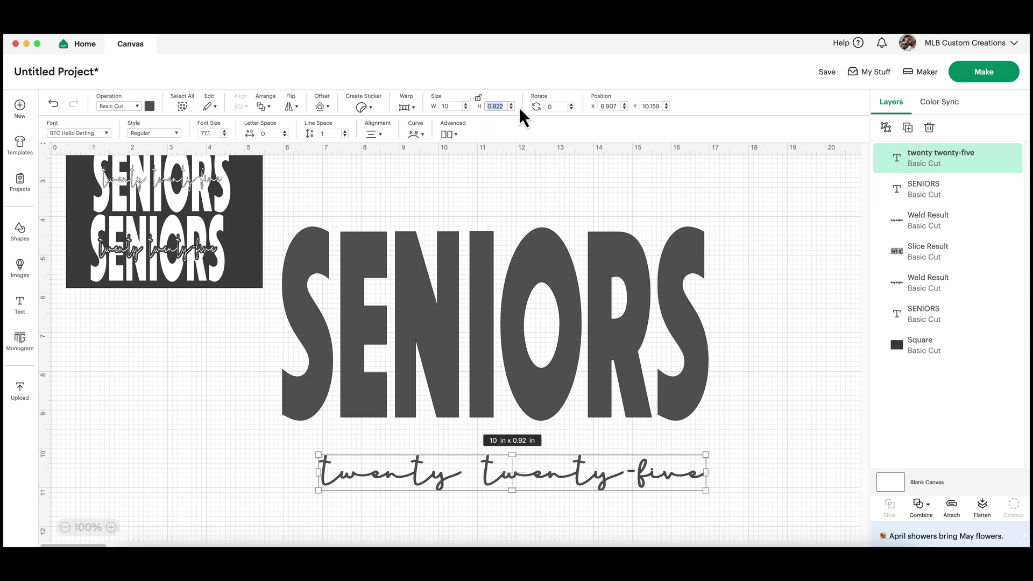
pyautogui.press('Return')
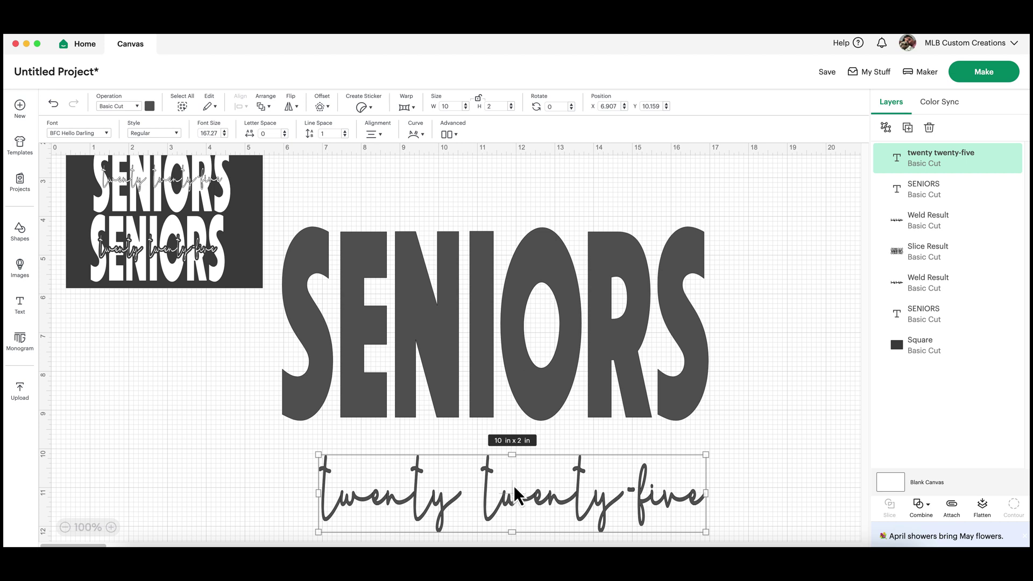
pyautogui.moveTo(517, 496); pyautogui.dragTo(505, 332)
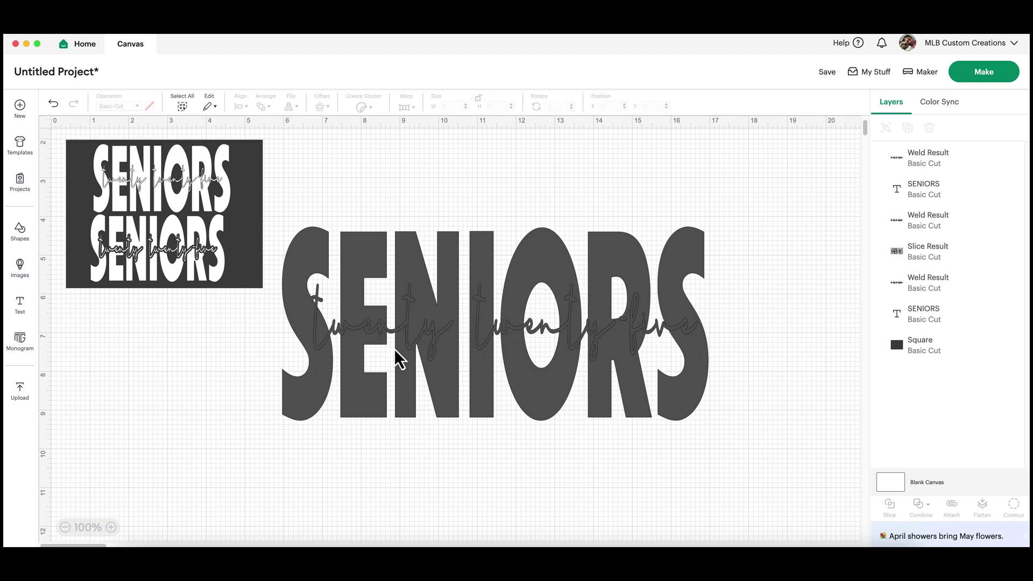
# - Change the welded "twenty twenty-five" script's material color to golden yellow
pyautogui.click(417, 336)
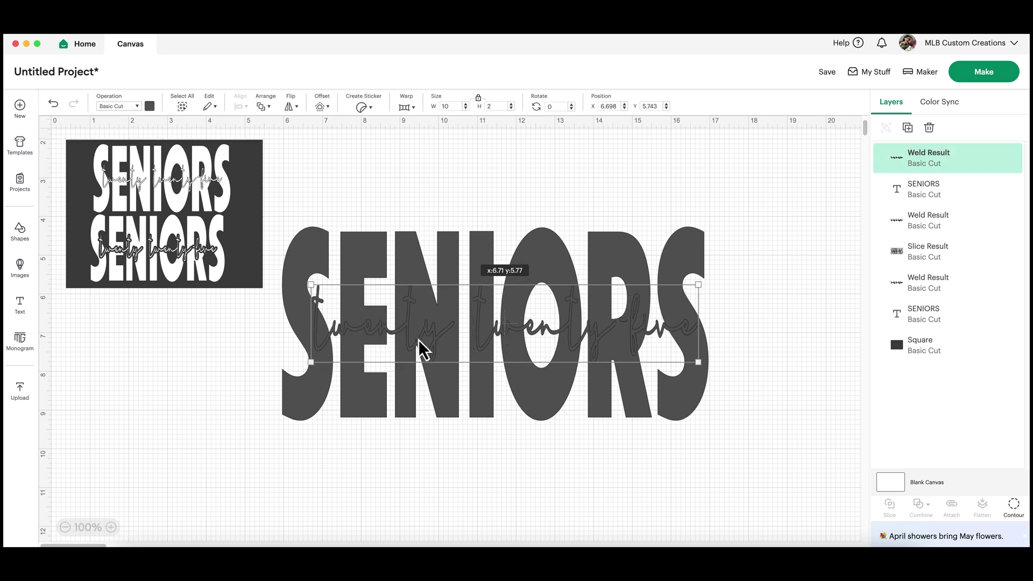
pyautogui.click(150, 106)
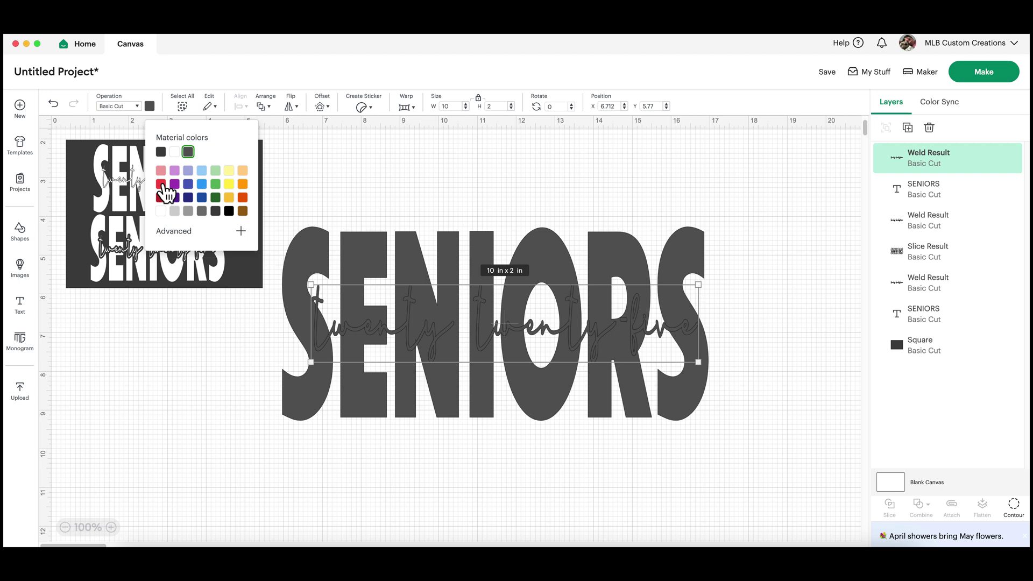
pyautogui.click(229, 197)
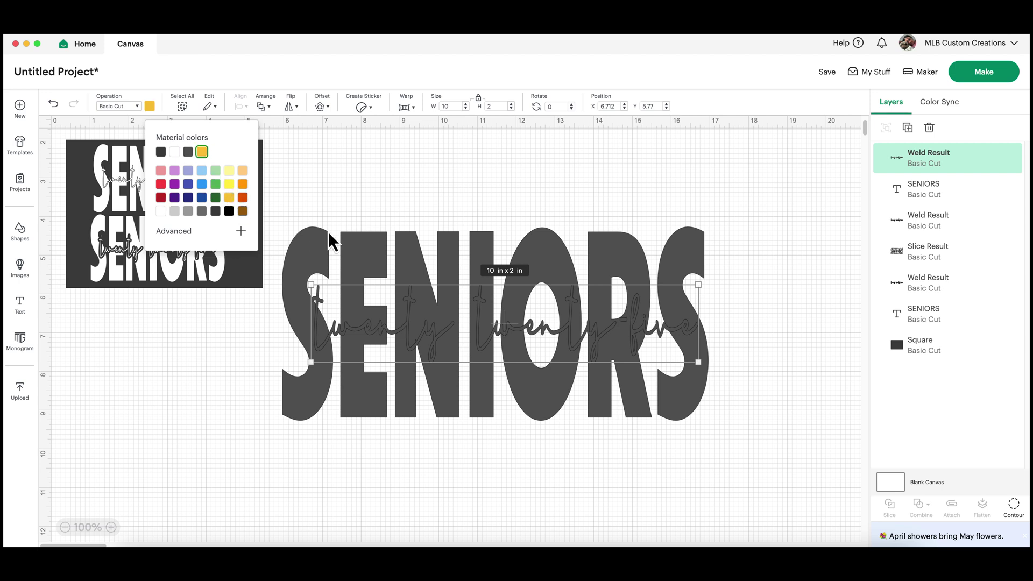
# - Change the large SENIORS text's material color to red, and deselect it
pyautogui.click(386, 265)
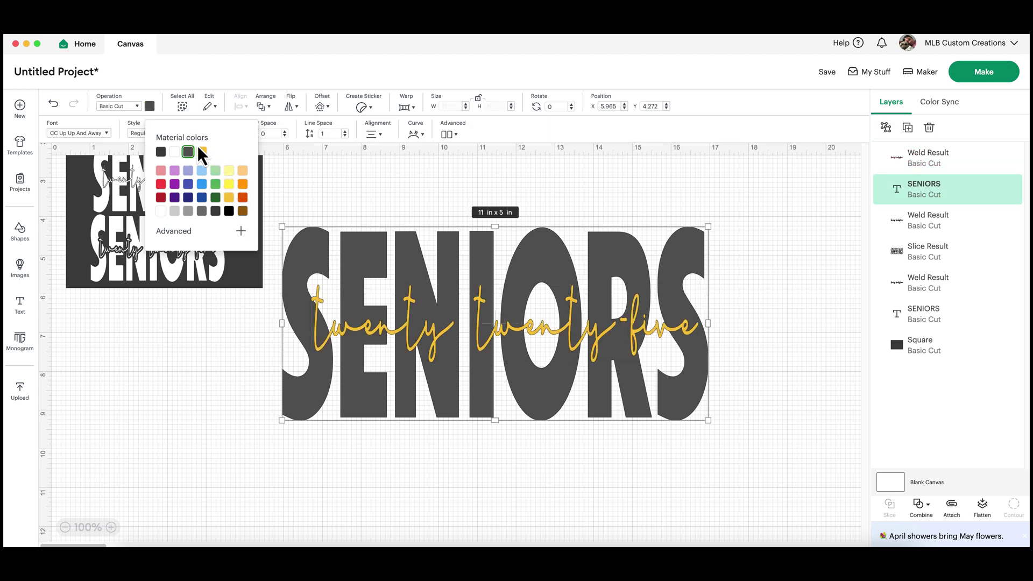
pyautogui.click(149, 106)
pyautogui.click(161, 184)
pyautogui.click(493, 458)
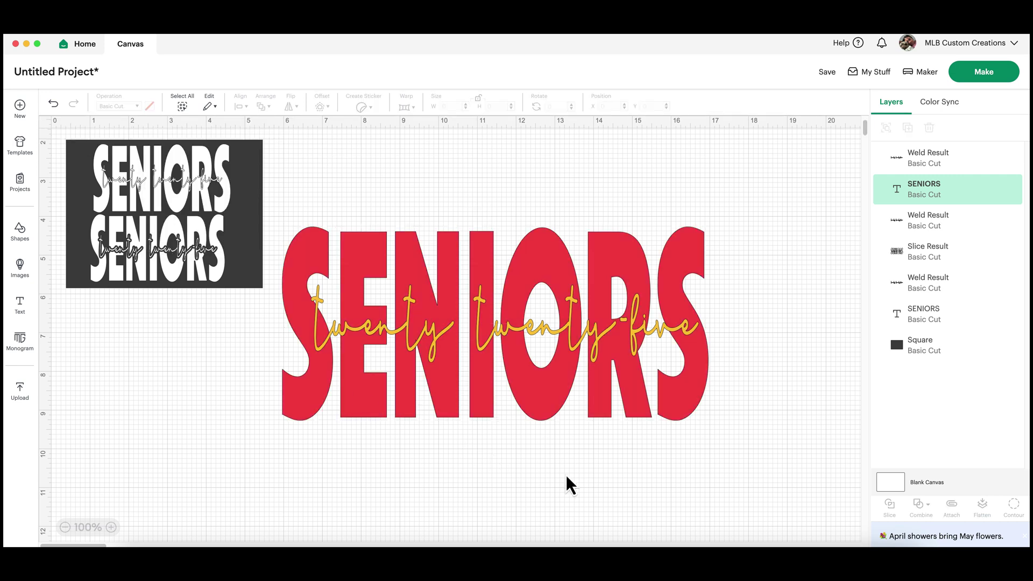
# - Move the red SENIORS text and its yellow script together up beside the sample design, and check both pieces
pyautogui.moveTo(715, 438); pyautogui.dragTo(277, 263)
pyautogui.moveTo(341, 350); pyautogui.dragTo(353, 271)
pyautogui.click(473, 414)
pyautogui.click(462, 319)
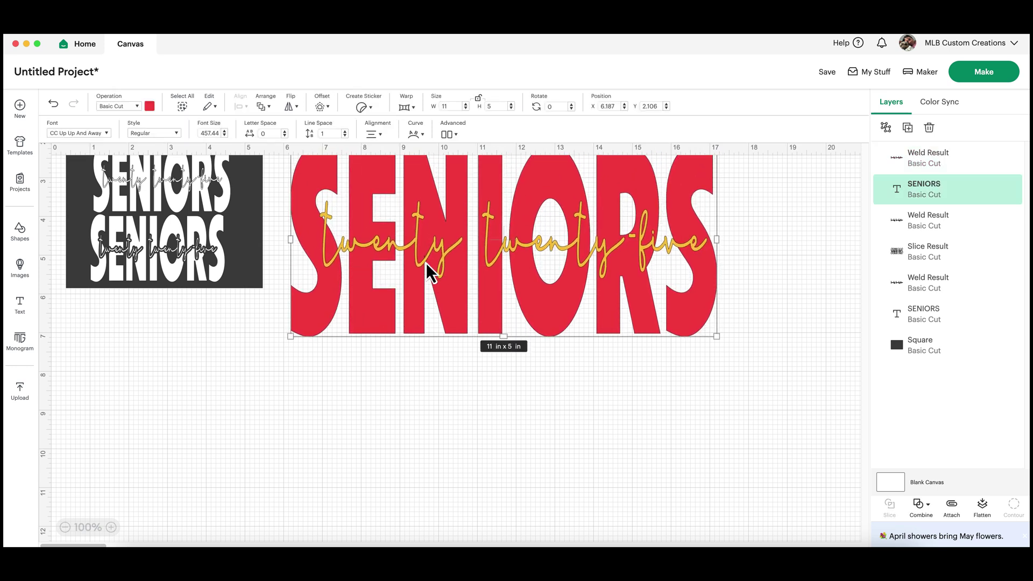
pyautogui.click(435, 248)
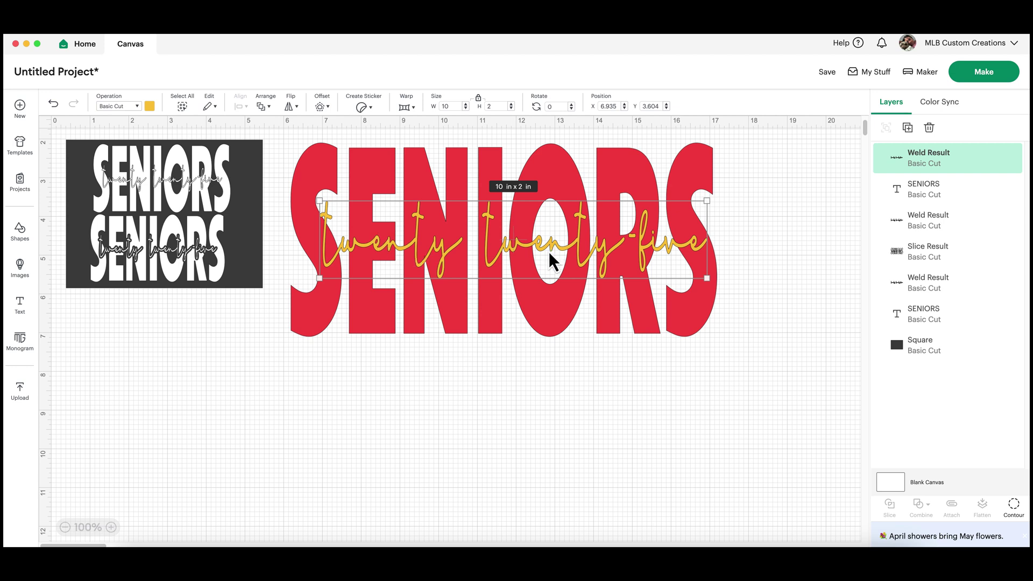
pyautogui.click(485, 369)
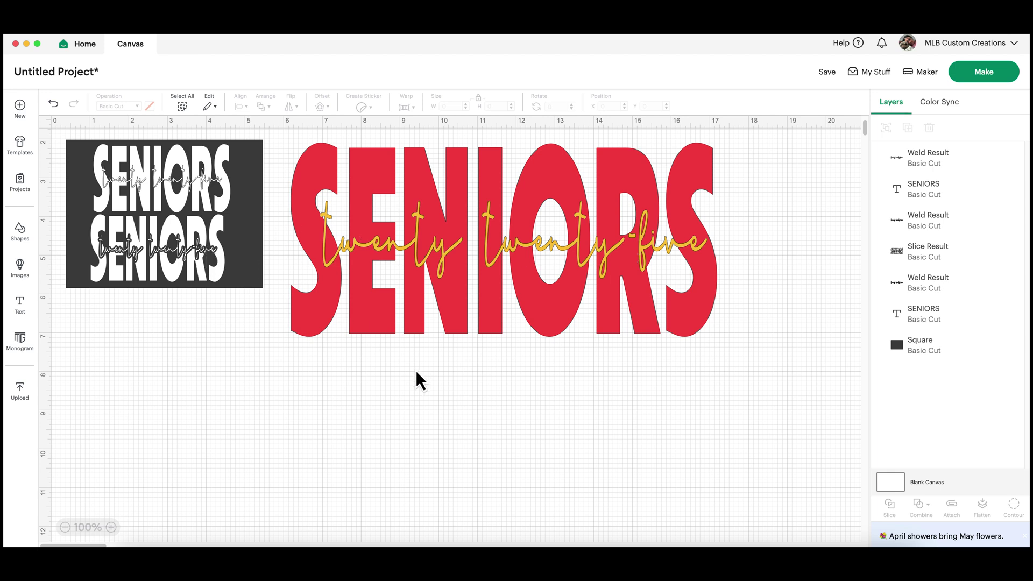
# - Duplicate the red SENIORS text with its yellow script, and place the copy directly beneath the original
pyautogui.moveTo(759, 362); pyautogui.dragTo(295, 214)
pyautogui.press('super+v')
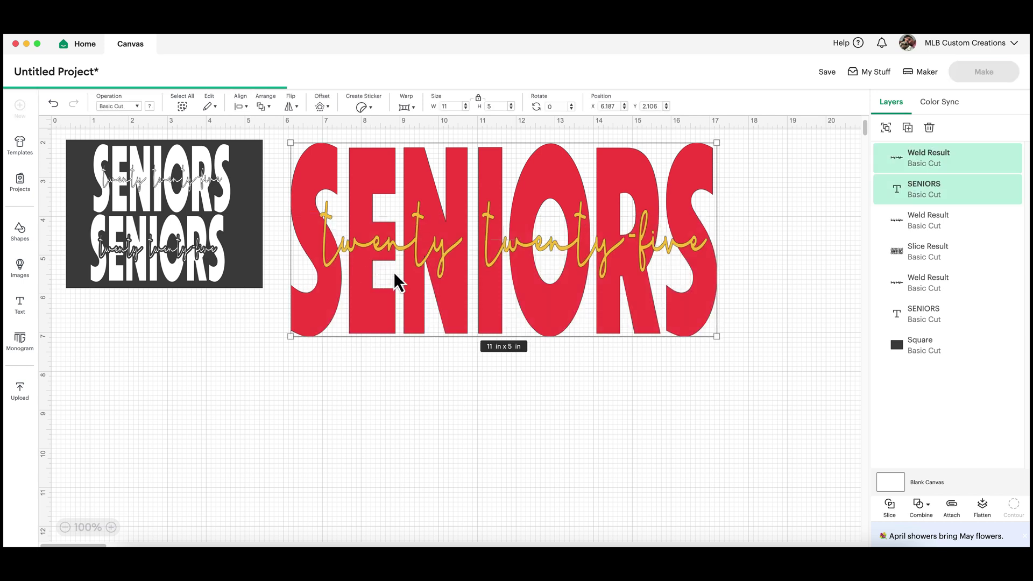
pyautogui.moveTo(416, 247); pyautogui.dragTo(616, 418)
pyautogui.scroll(-1, 617, 416)
pyautogui.click(743, 376)
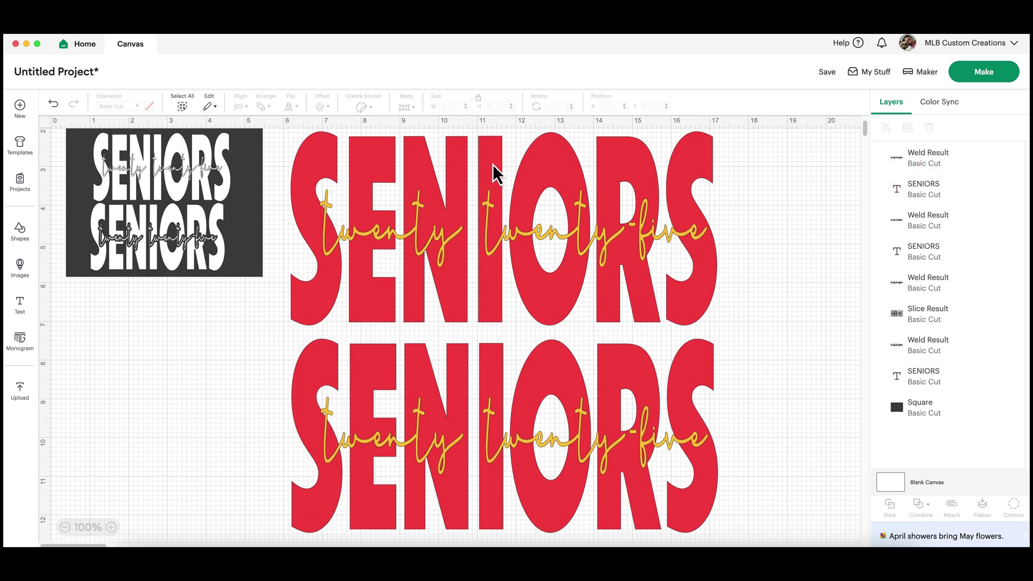
# - Recolor both pieces of the duplicated SENIORS design light gray, and deselect them
pyautogui.moveTo(758, 474); pyautogui.dragTo(273, 334)
pyautogui.click(149, 106)
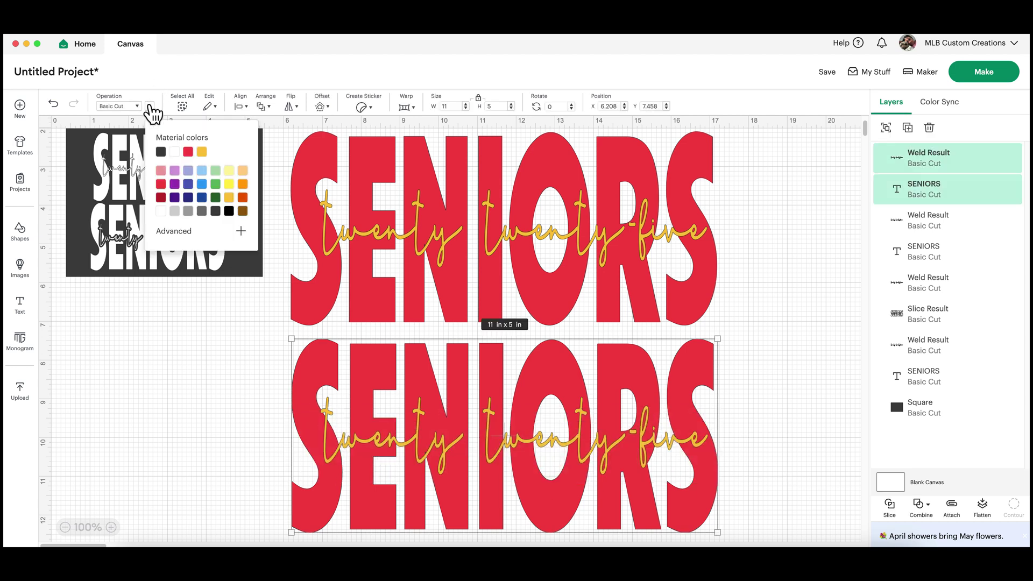
pyautogui.click(174, 211)
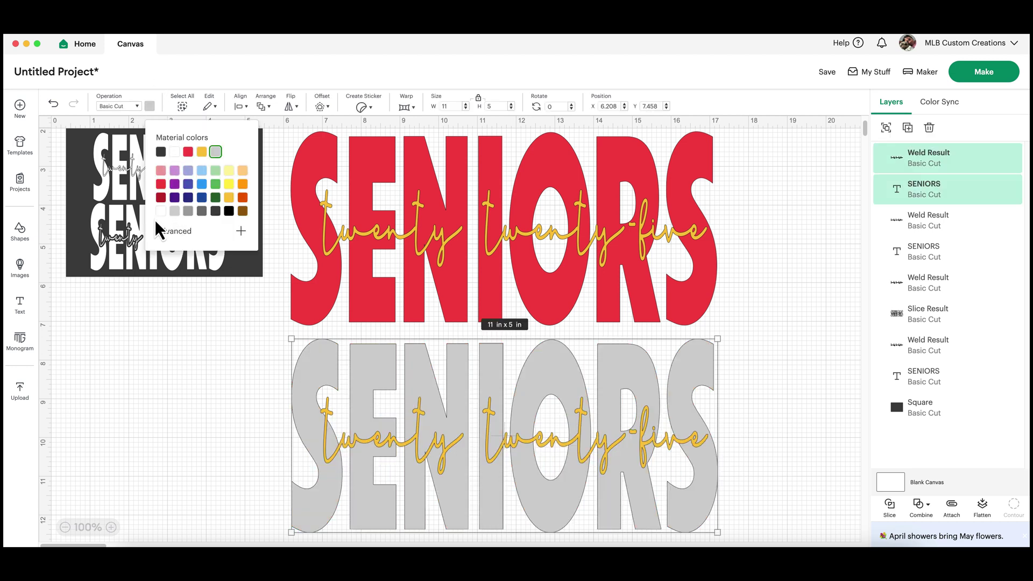
pyautogui.click(775, 250)
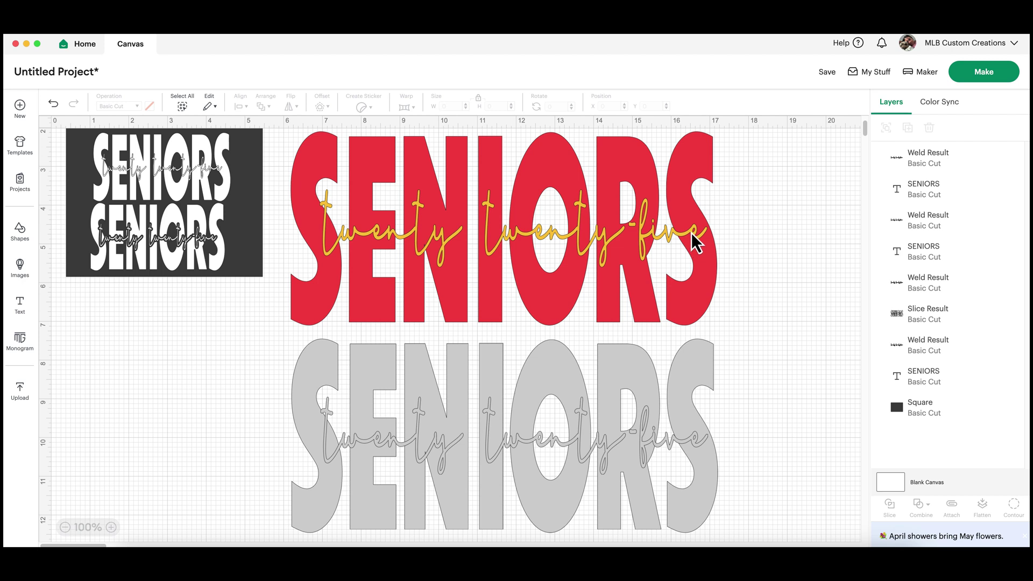
# - Center the yellow script horizontally and vertically on the red SENIORS text
pyautogui.moveTo(776, 263); pyautogui.dragTo(318, 196)
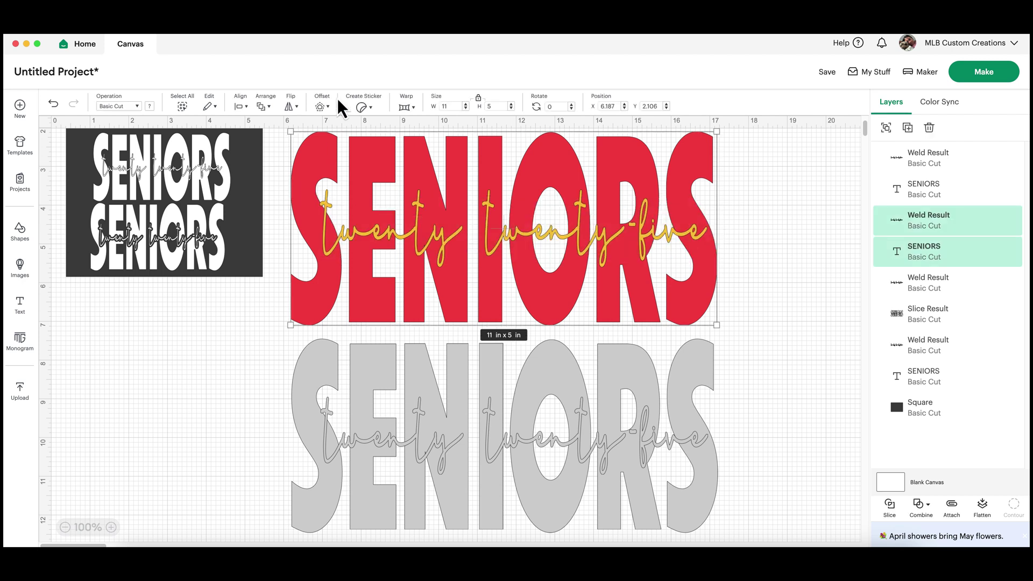
pyautogui.click(246, 108)
pyautogui.click(273, 256)
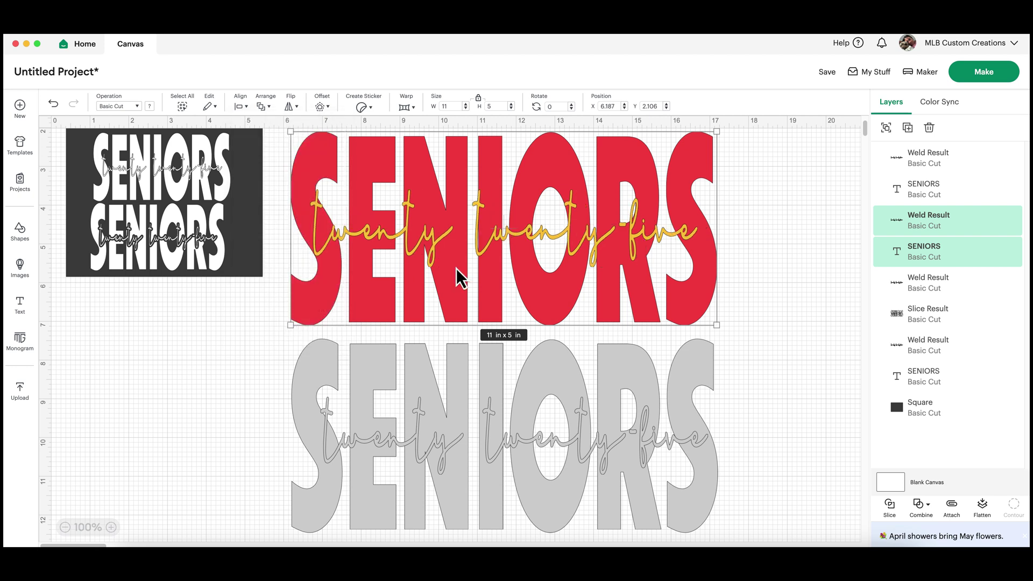
pyautogui.click(740, 235)
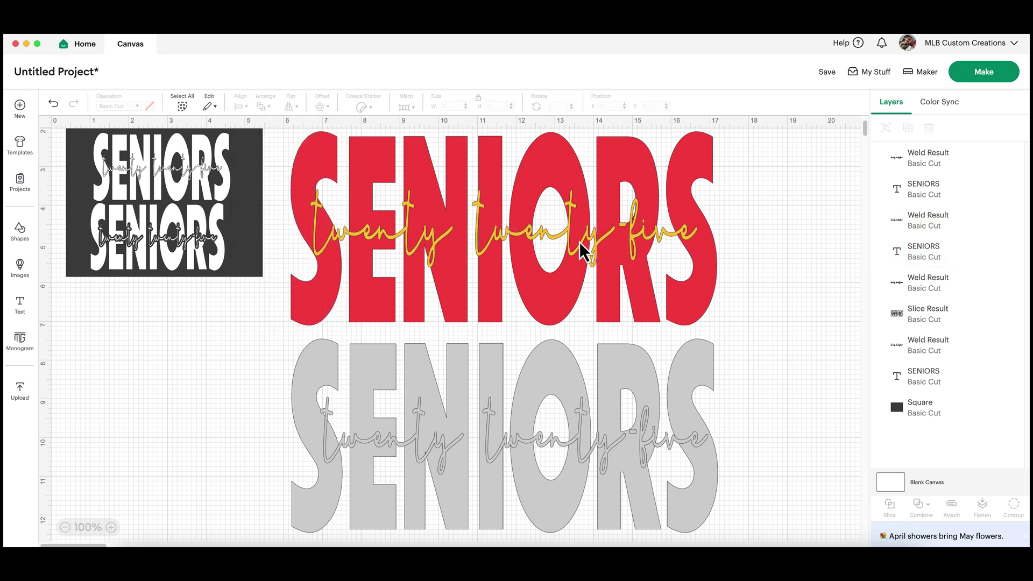
# - Nudge the yellow script slightly right and up over the red SENIORS text, to position X 6.807, Y 3.596
pyautogui.click(563, 231)
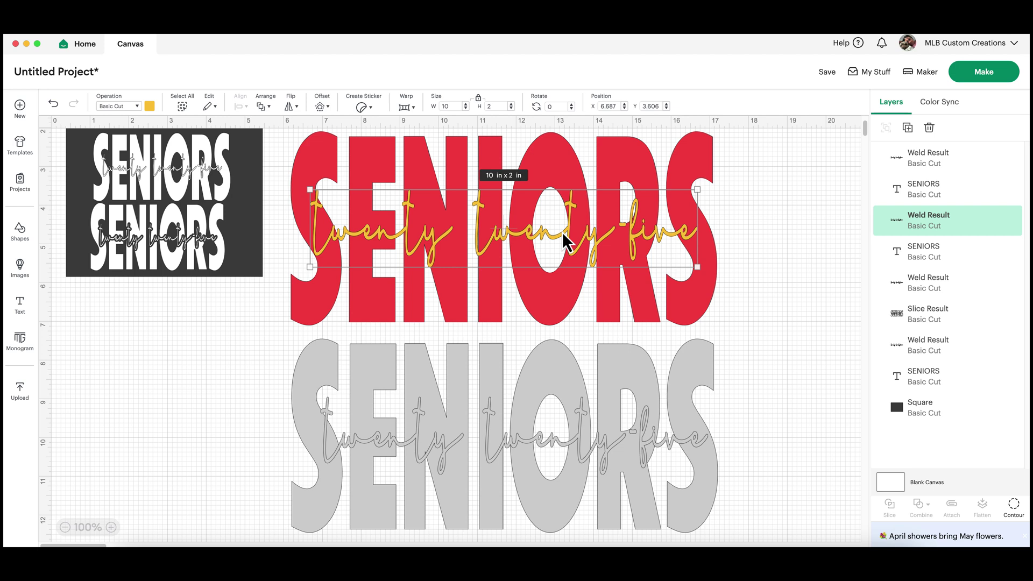
pyautogui.press('Right')
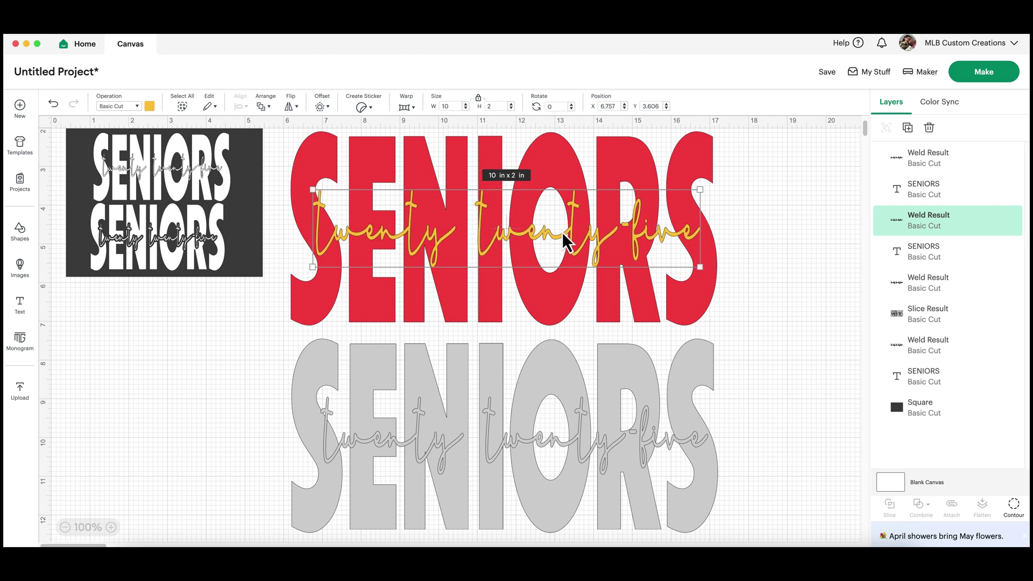
pyautogui.press('Down')
pyautogui.press('Down')
pyautogui.press('Down')
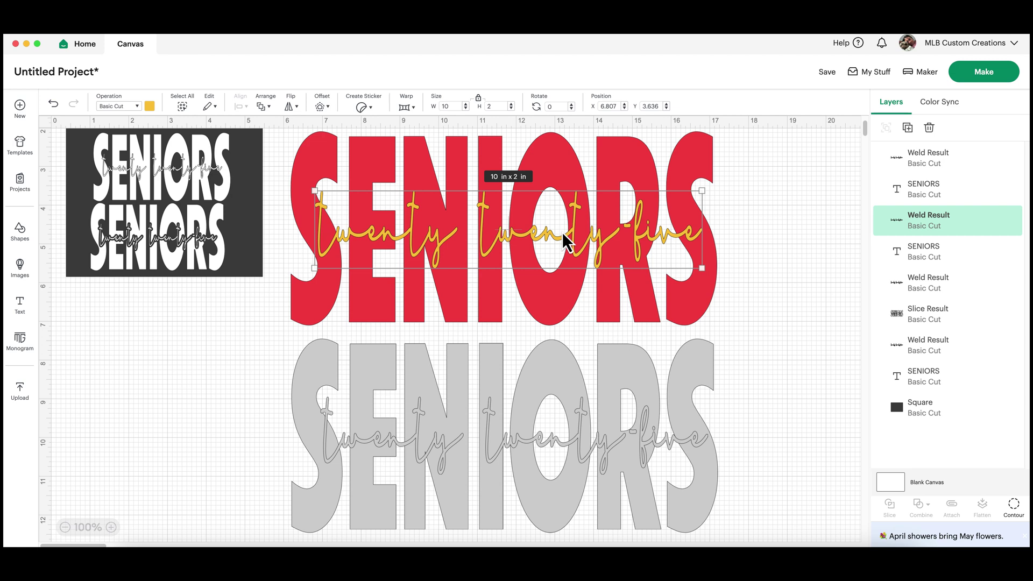
pyautogui.press('Up')
pyautogui.press('Up')
pyautogui.press('Up')
pyautogui.press('Up')
pyautogui.press('Up')
pyautogui.press('Up')
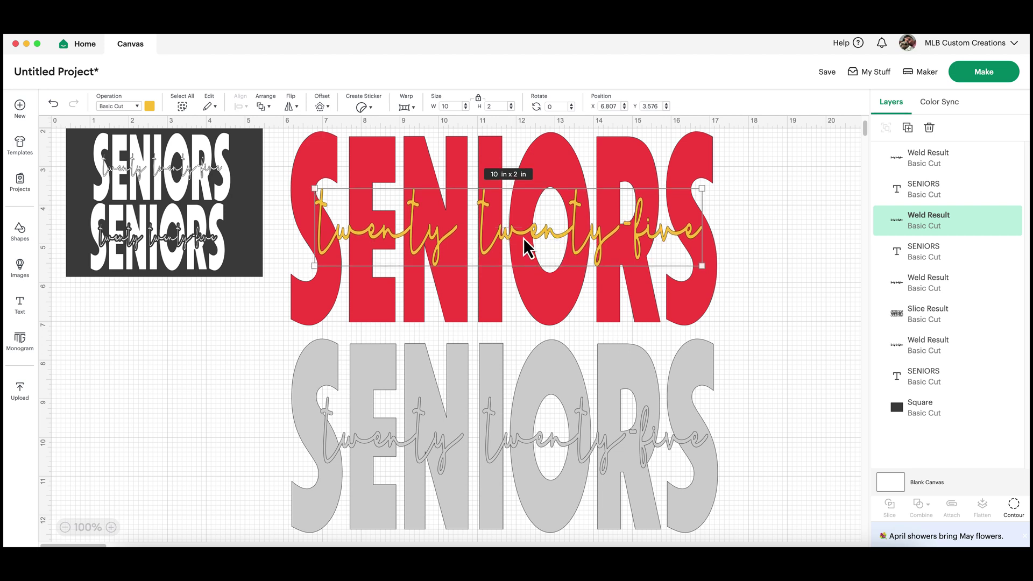
pyautogui.press('Down')
pyautogui.press('Down')
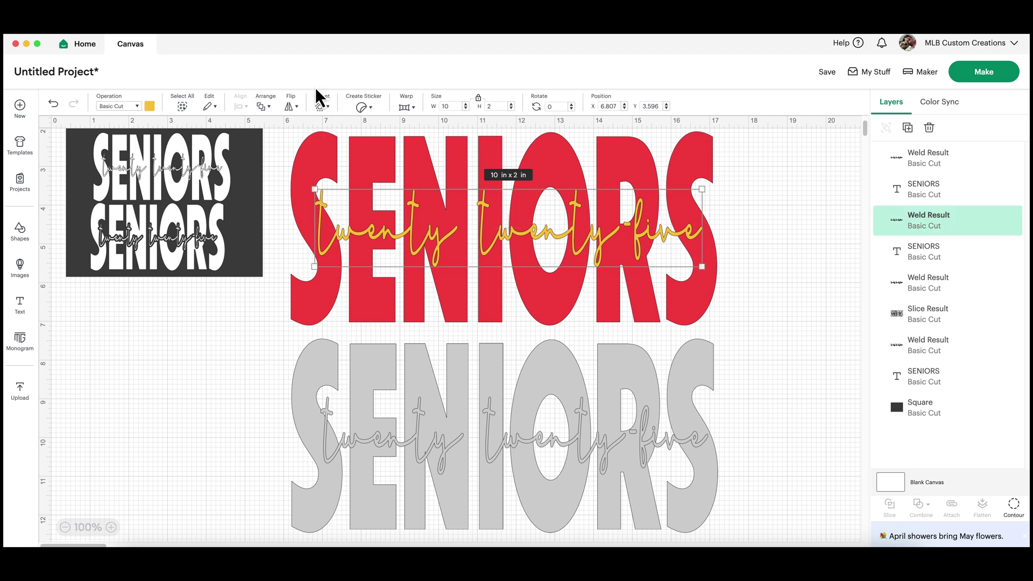
# - Create a 0.125 in offset with rounded corners around the yellow script
pyautogui.click(326, 107)
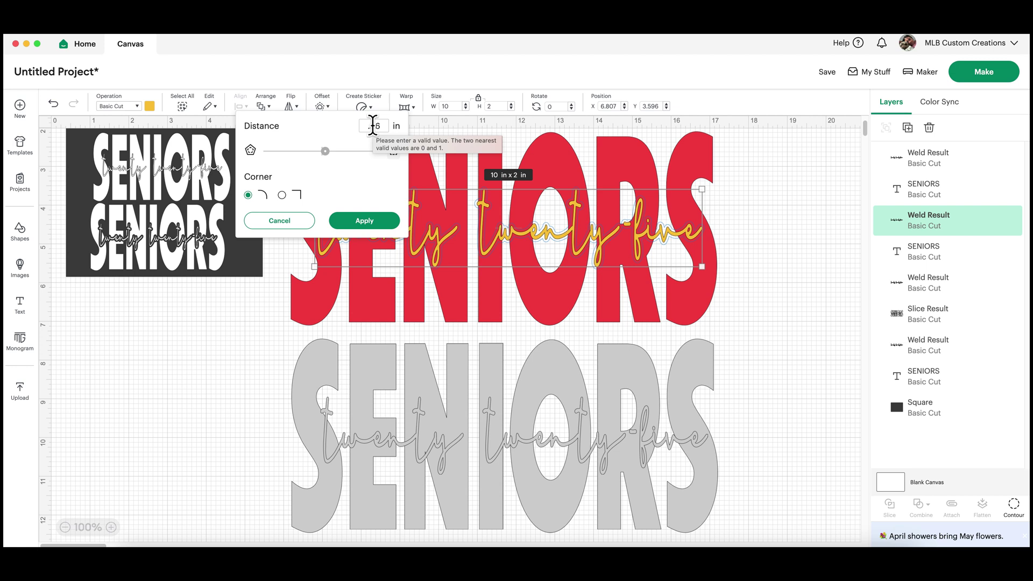
pyautogui.moveTo(373, 126); pyautogui.dragTo(380, 125)
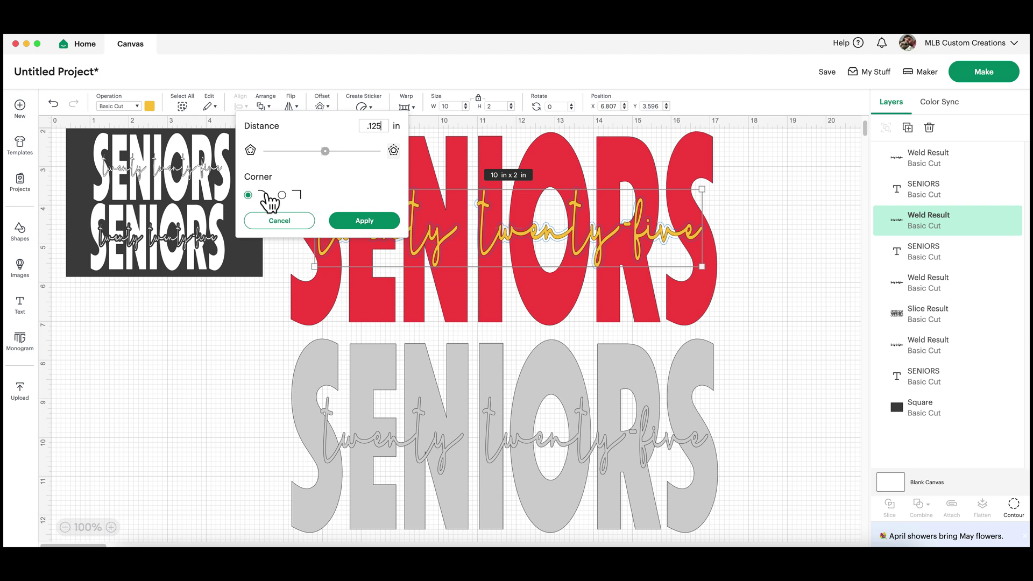
pyautogui.click(297, 196)
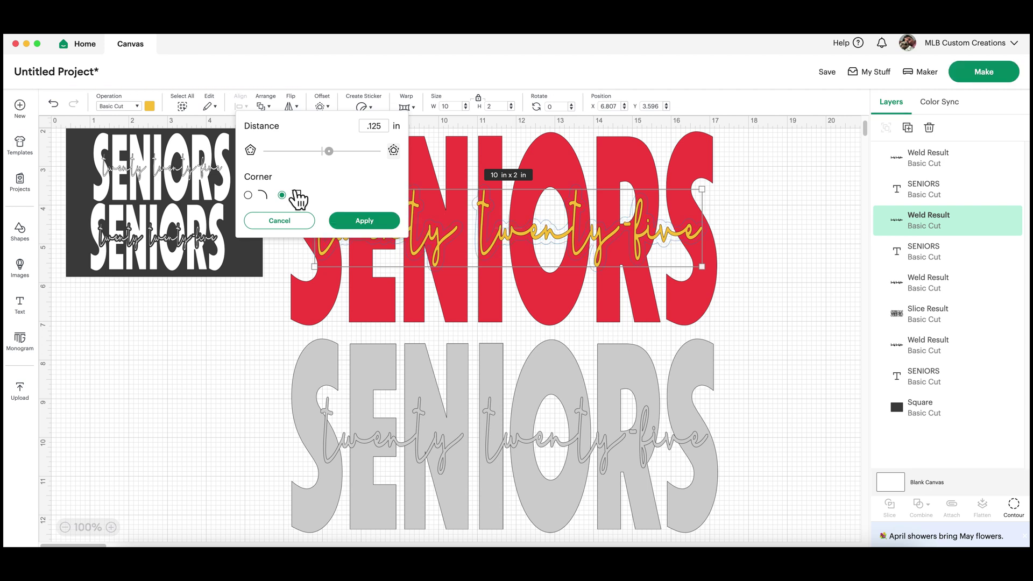
pyautogui.click(248, 195)
pyautogui.click(367, 225)
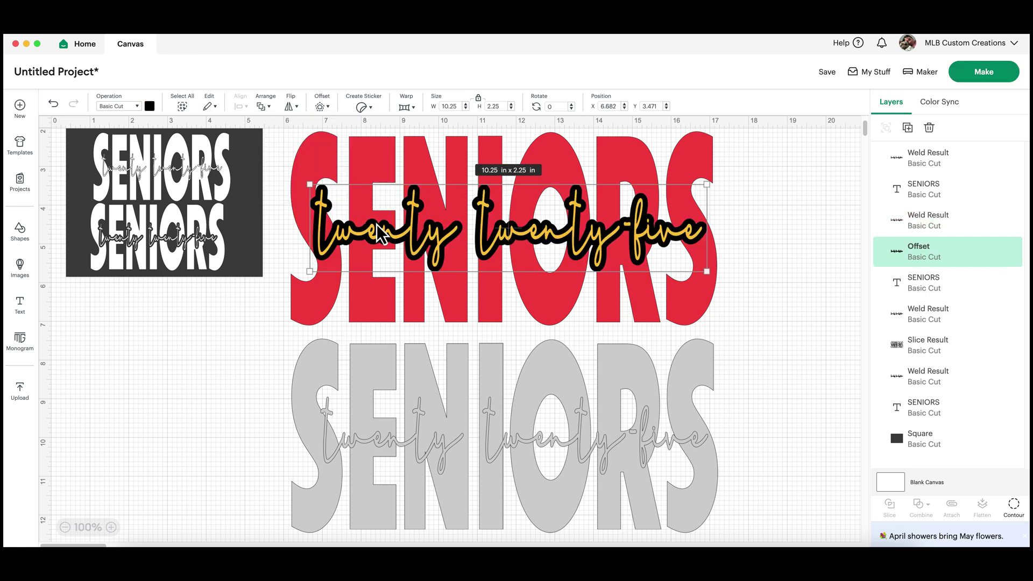
pyautogui.click(790, 217)
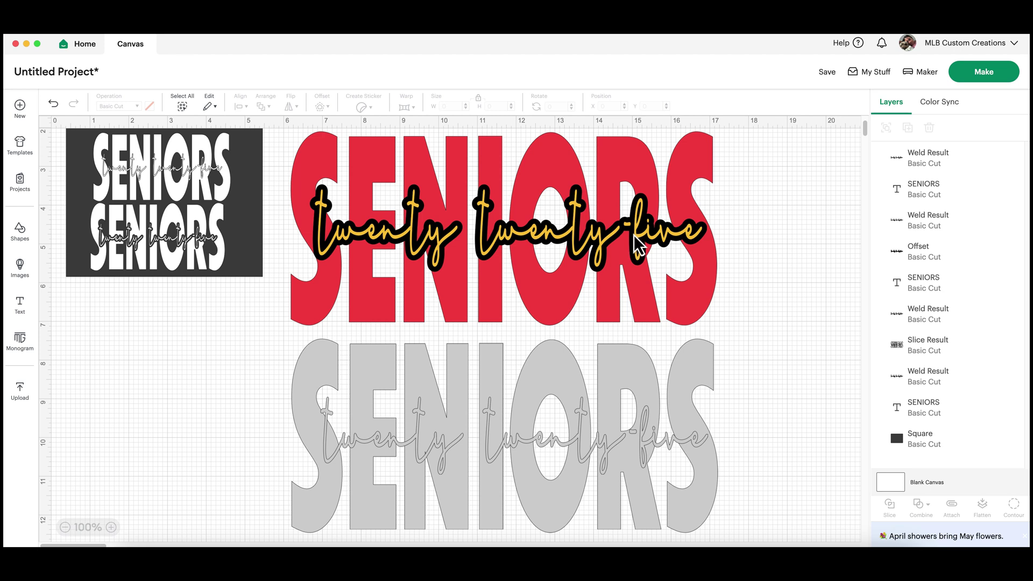
# - Move the yellow script aside below the sample design, and slice the red SENIORS text with the black offset
pyautogui.moveTo(640, 248); pyautogui.dragTo(368, 421)
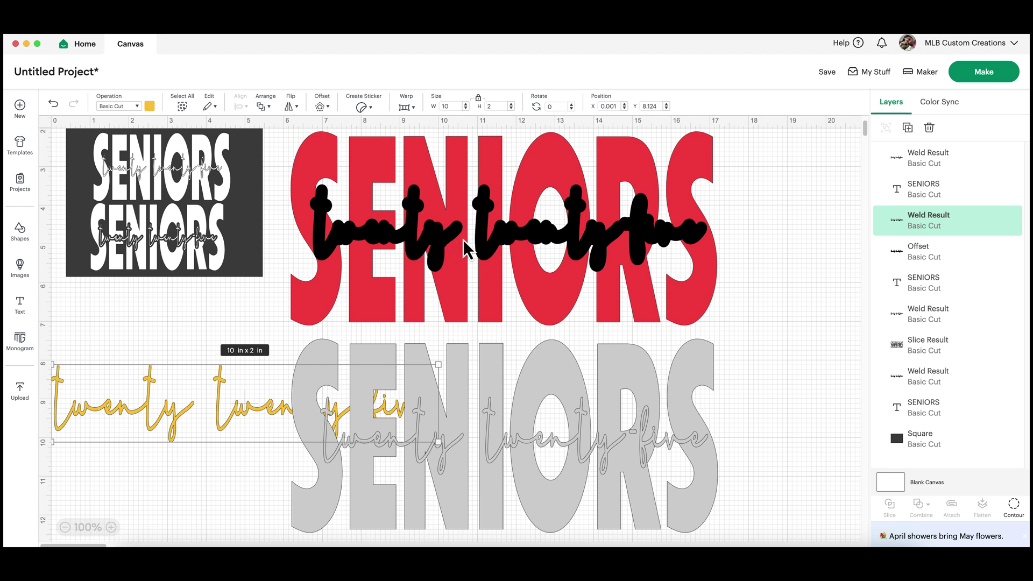
pyautogui.moveTo(752, 272); pyautogui.dragTo(304, 179)
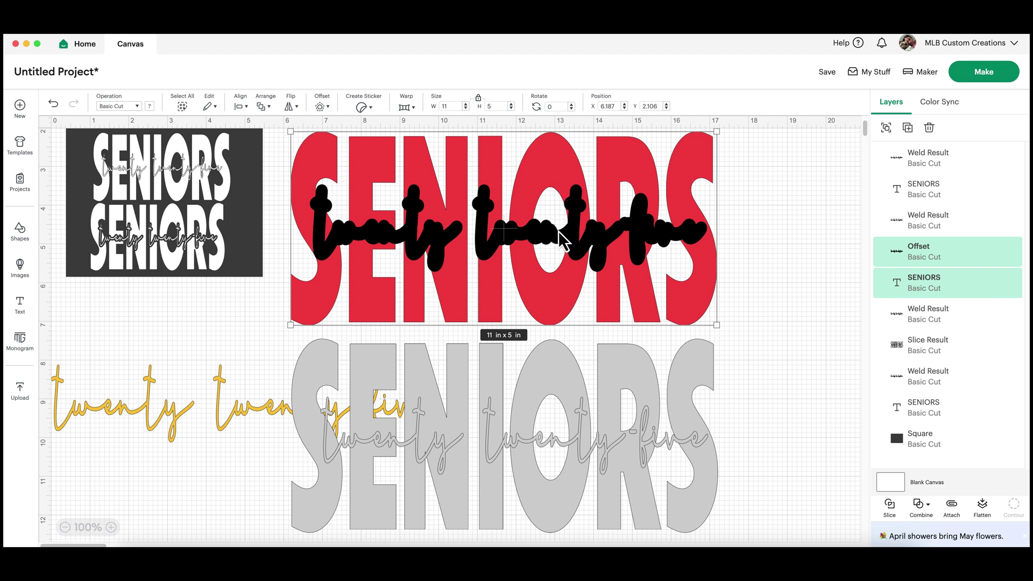
pyautogui.click(890, 506)
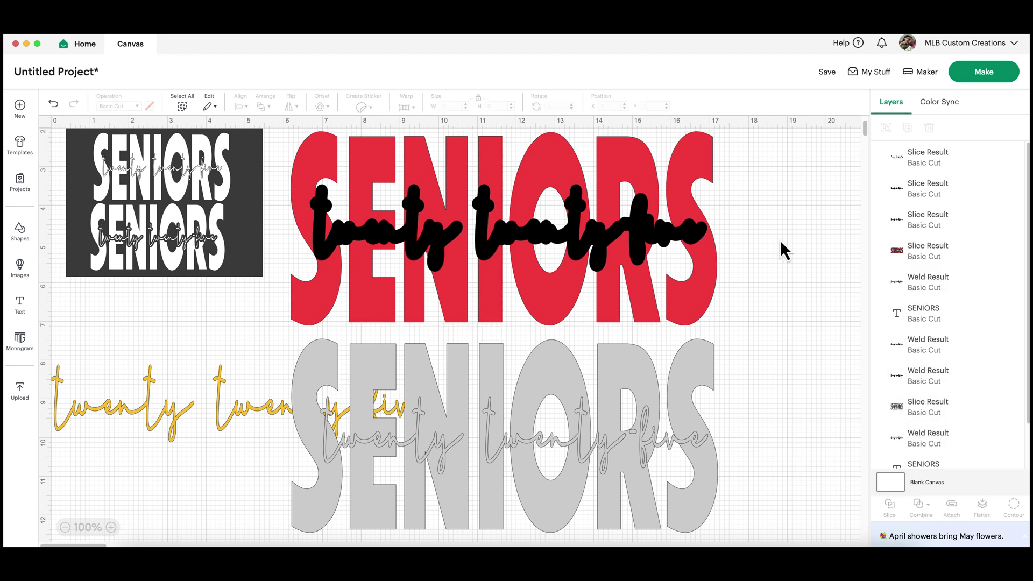
# - Delete the three black slice pieces from the red SENIORS text, leaving the script-shaped cutout
pyautogui.click(689, 239)
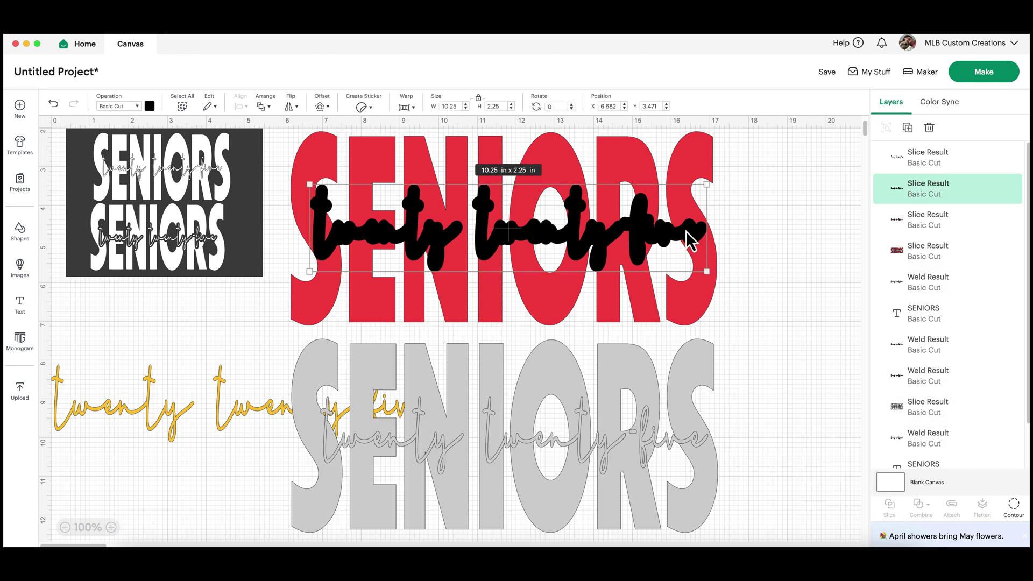
pyautogui.press('Delete')
pyautogui.click(689, 240)
pyautogui.press('Delete')
pyautogui.click(668, 231)
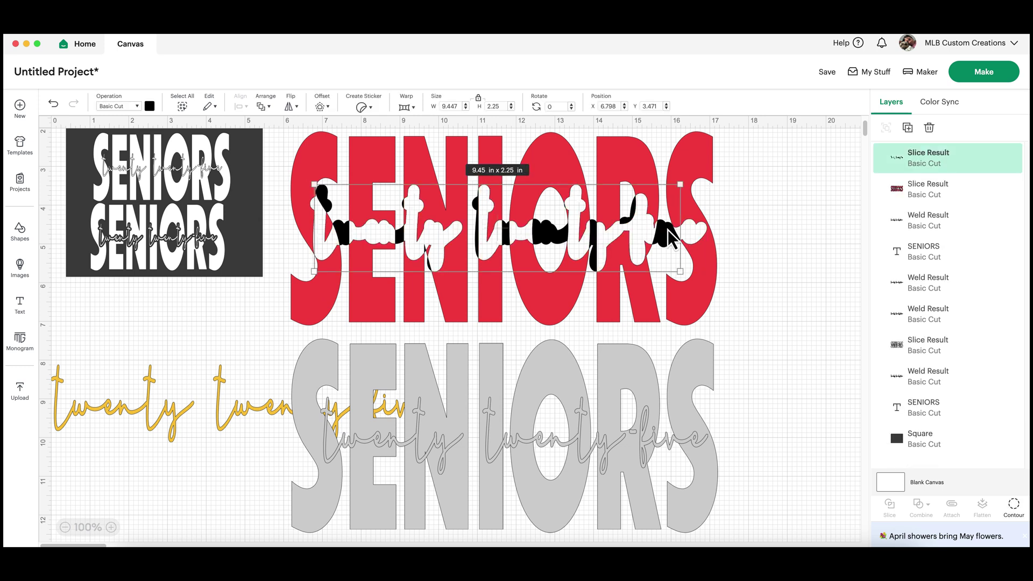
pyautogui.press('Delete')
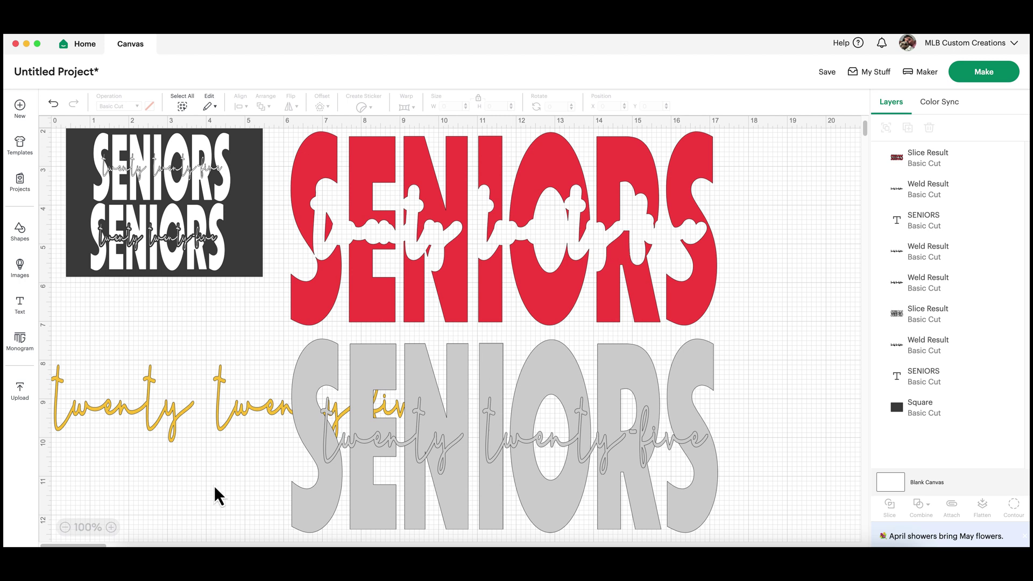
# - Move the yellow script back into the script-shaped cutout of the upper SENIORS text, at about X 6.81, Y 3.6
pyautogui.moveTo(174, 411); pyautogui.dragTo(437, 237)
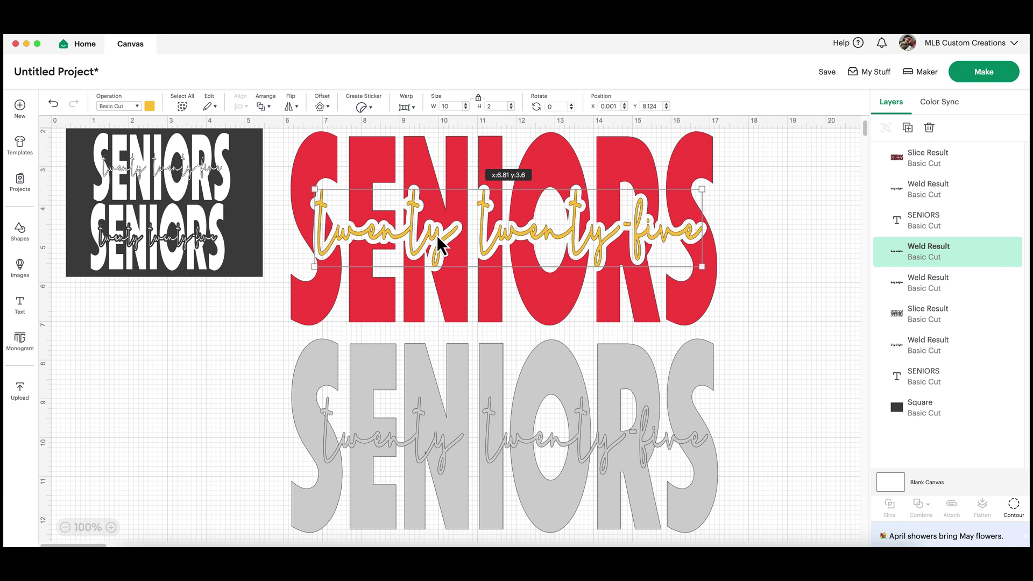
pyautogui.click(752, 310)
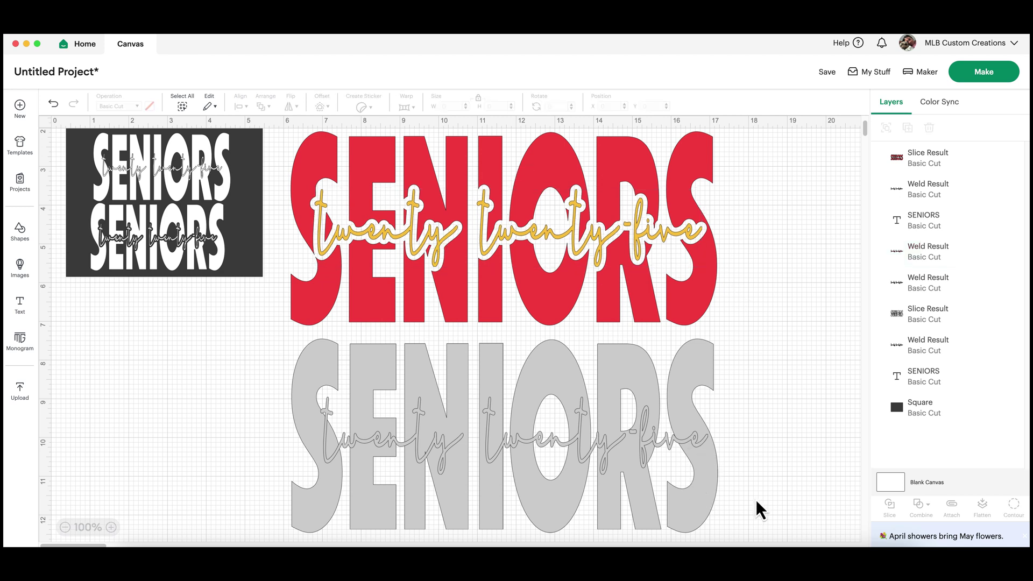
# - Recolor the lower gray SENIORS text red and its gray script the same yellow as the upper script
pyautogui.click(711, 482)
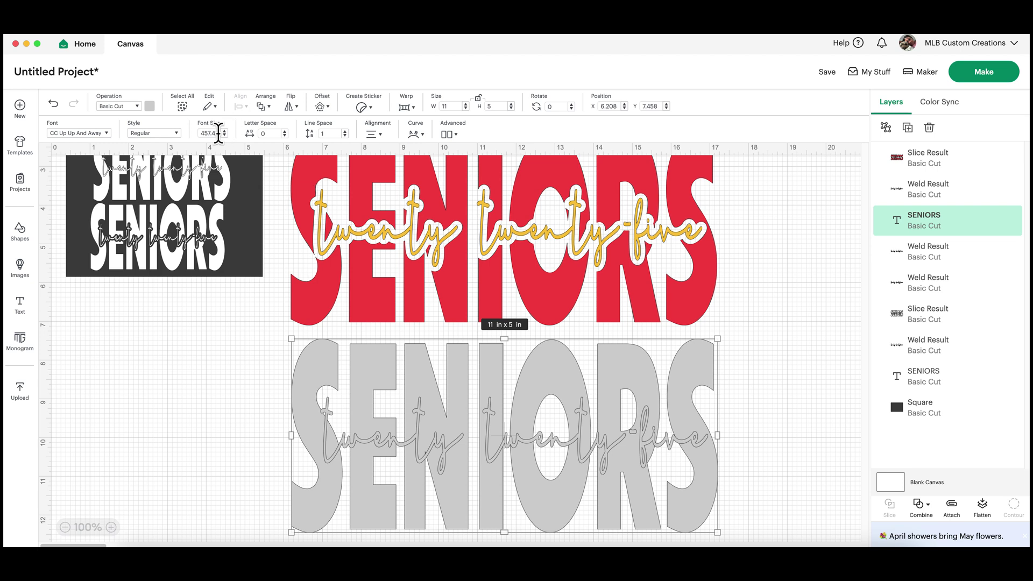
pyautogui.click(149, 106)
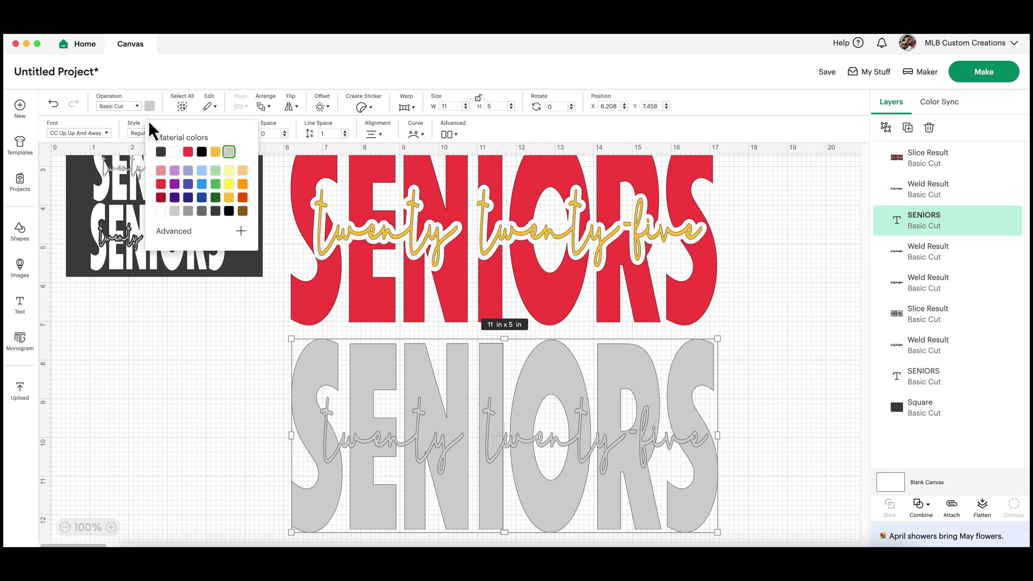
pyautogui.click(188, 152)
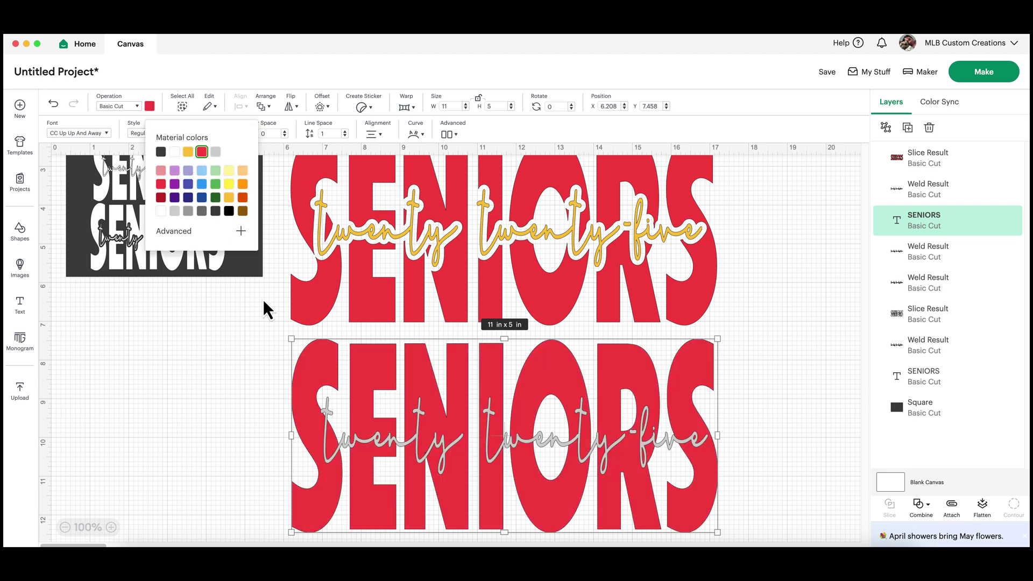
pyautogui.click(327, 409)
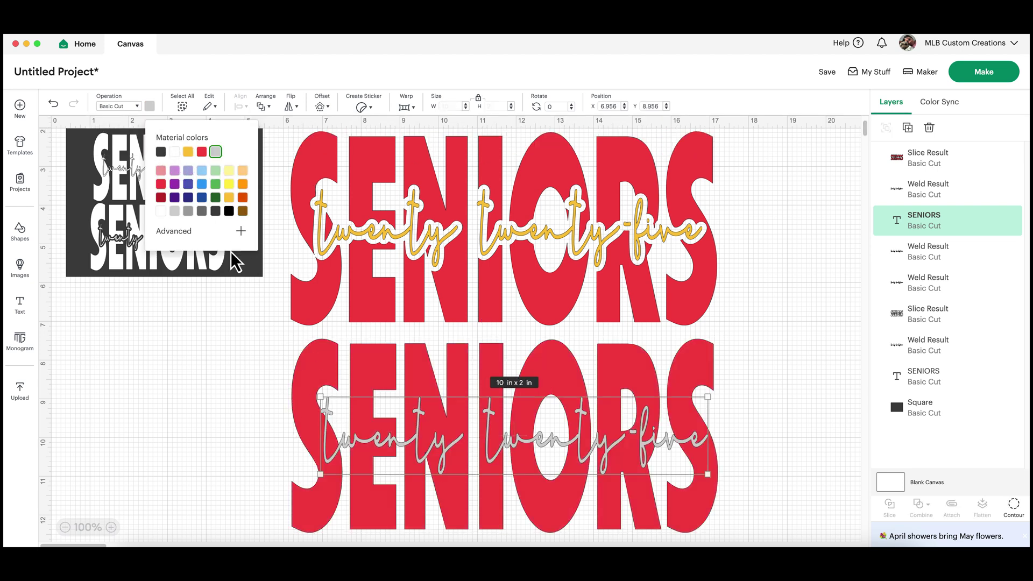
pyautogui.click(149, 107)
pyautogui.click(188, 152)
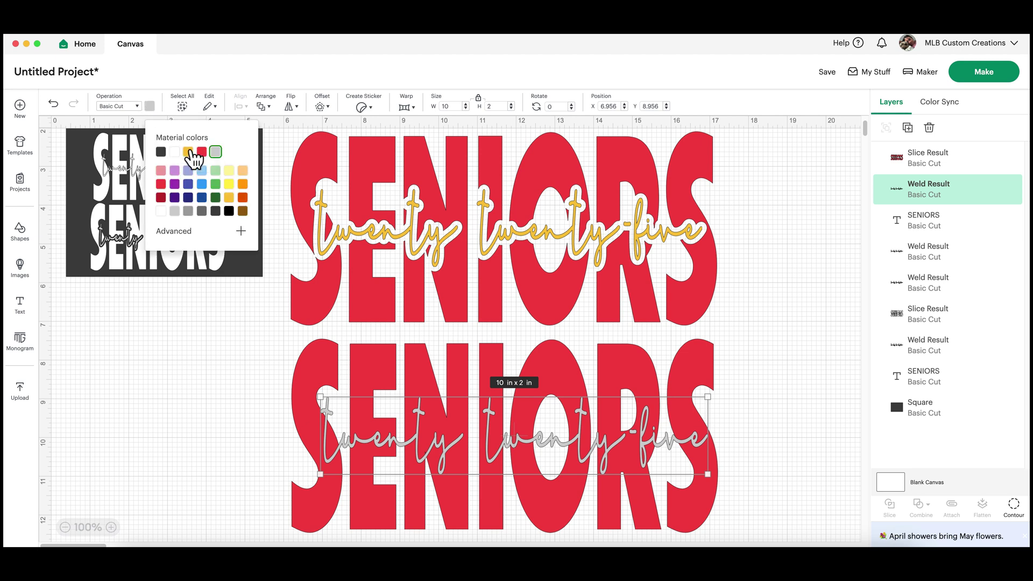
pyautogui.click(196, 389)
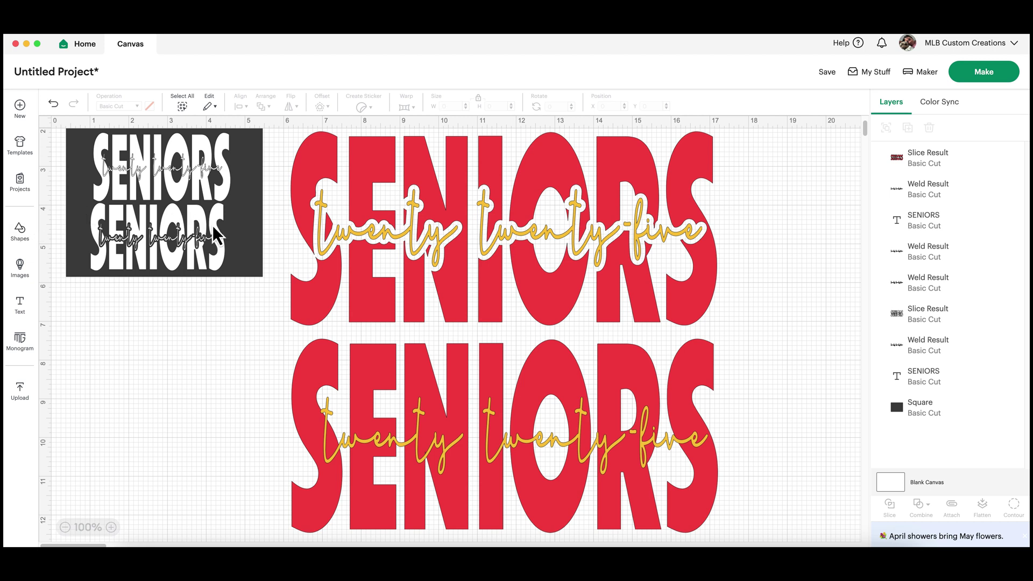
# - Duplicate the sample's dark square, place the copy over the upper red design at about X 5.58, Y 2.06, and send it to the back
pyautogui.click(233, 225)
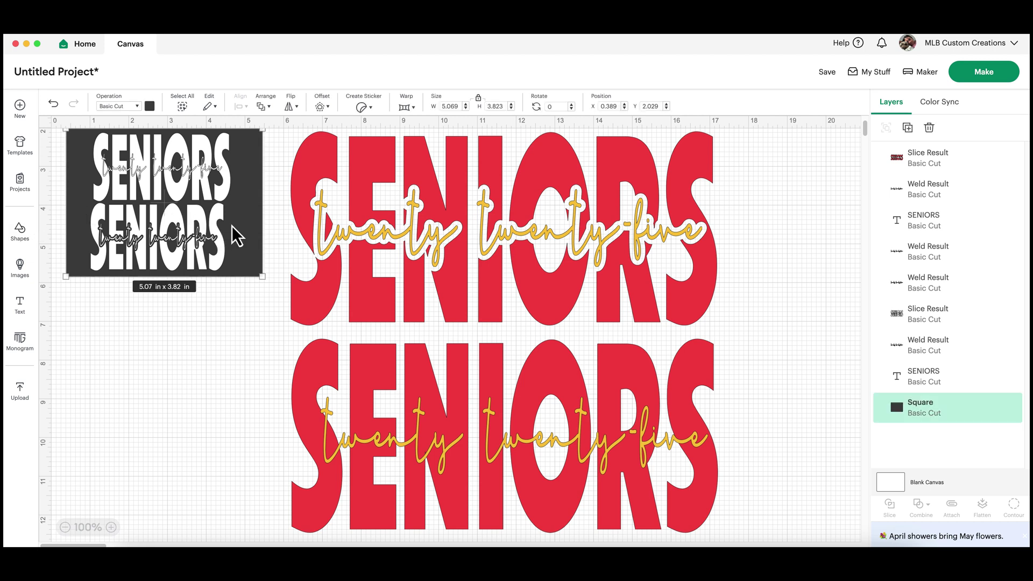
pyautogui.press('super+d')
pyautogui.moveTo(242, 221); pyautogui.dragTo(442, 197)
pyautogui.rightClick(415, 193)
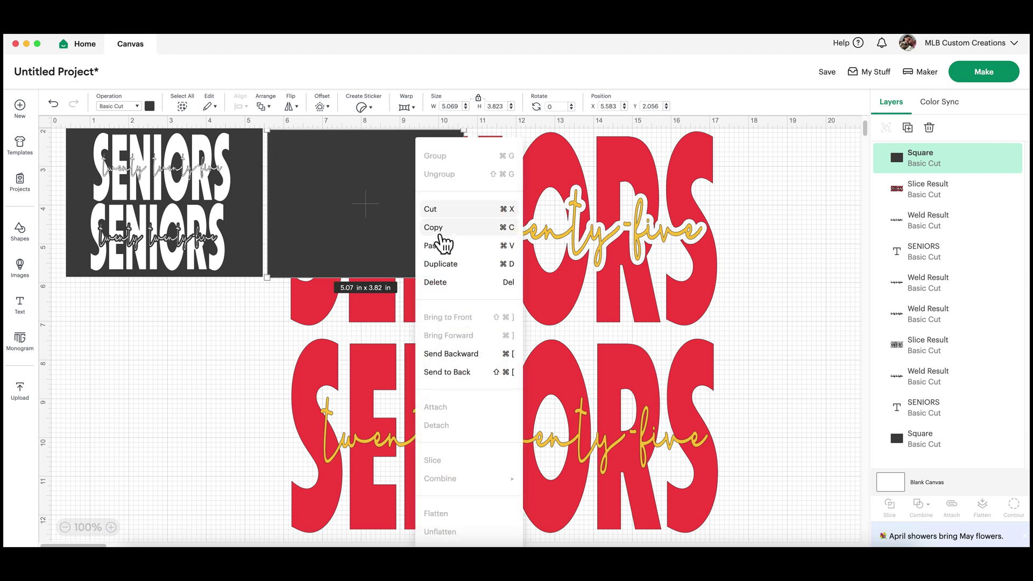
pyautogui.click(452, 372)
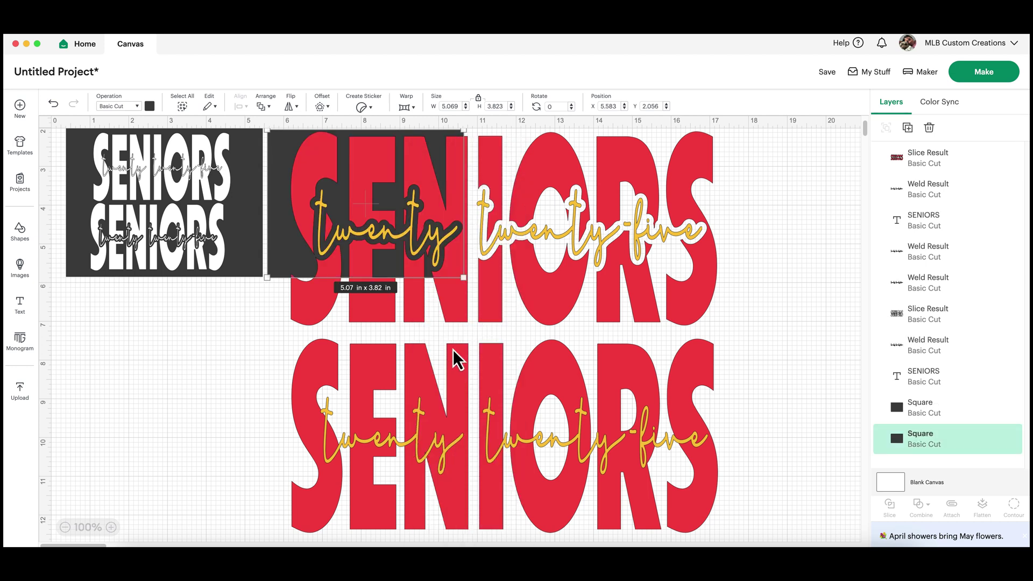
# - Enlarge the copied dark square to about 13.9 × 10.5 in and shift it left so it backs both red SENIORS designs
pyautogui.moveTo(464, 277); pyautogui.dragTo(805, 535)
pyautogui.moveTo(763, 418); pyautogui.dragTo(748, 418)
pyautogui.click(809, 323)
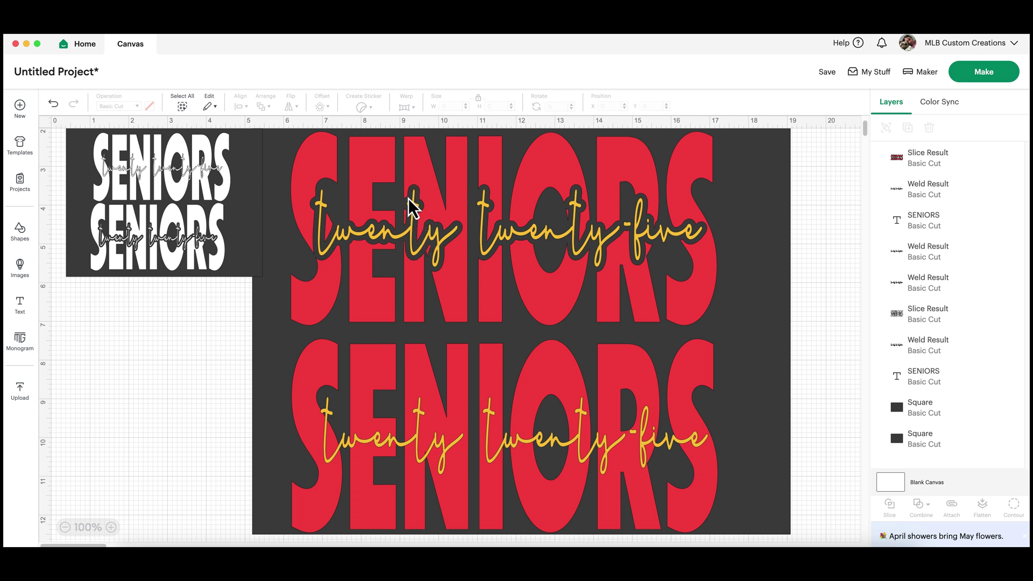
# - Scale both red designs and their dark background together to about 11.52 × 8.69 in, and move them to about X 6.63, Y 2.64
pyautogui.moveTo(403, 230); pyautogui.dragTo(433, 206)
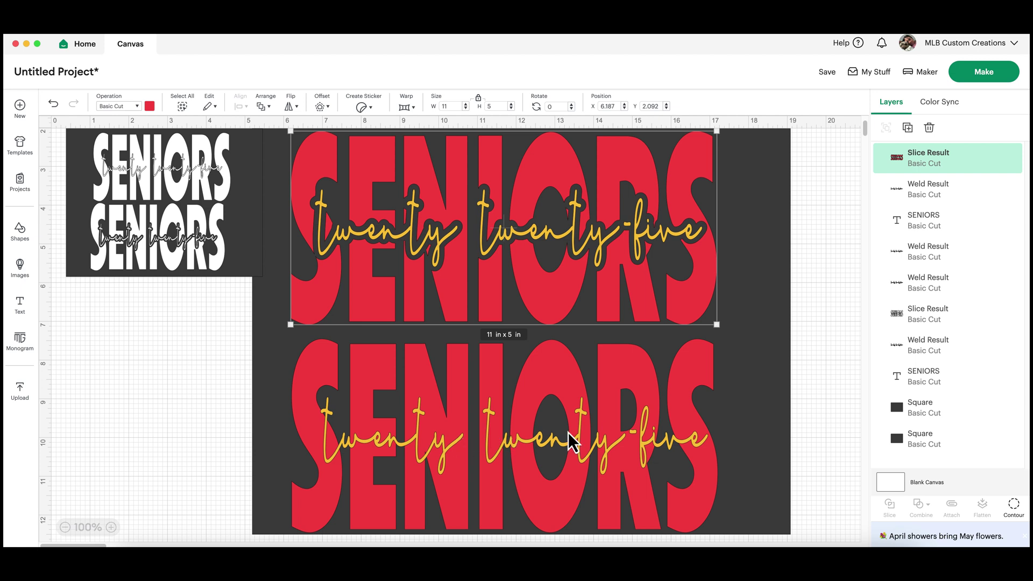
pyautogui.keyDown('shift'); pyautogui.click(772, 477); pyautogui.keyUp('shift')
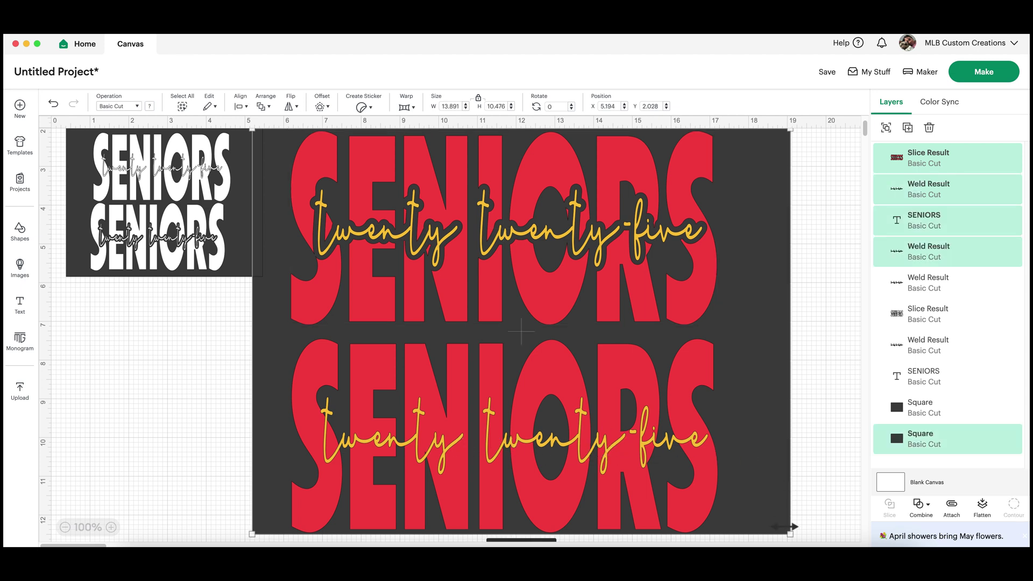
pyautogui.moveTo(791, 535); pyautogui.dragTo(699, 464)
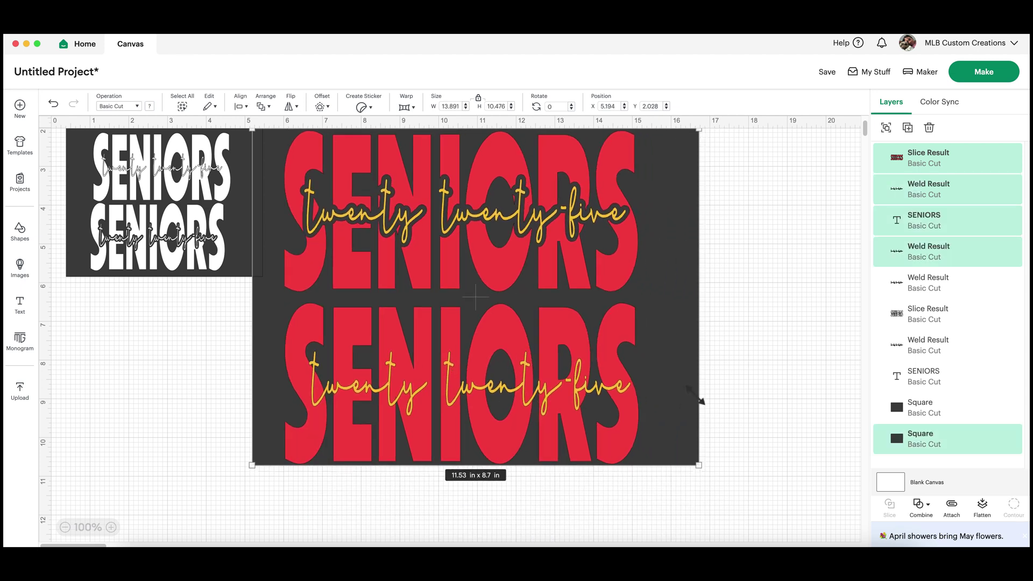
pyautogui.moveTo(645, 337); pyautogui.dragTo(705, 343)
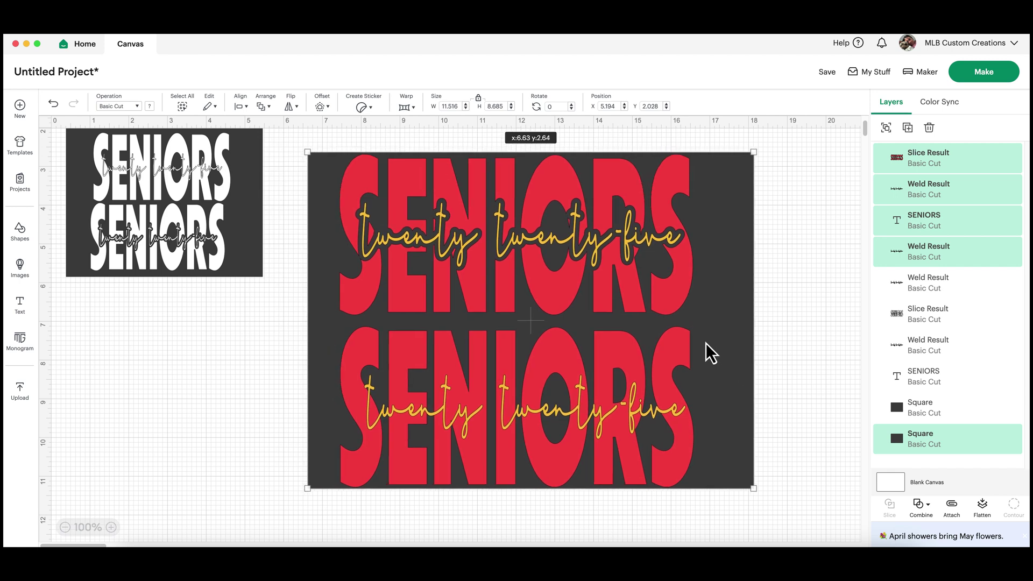
pyautogui.click(792, 269)
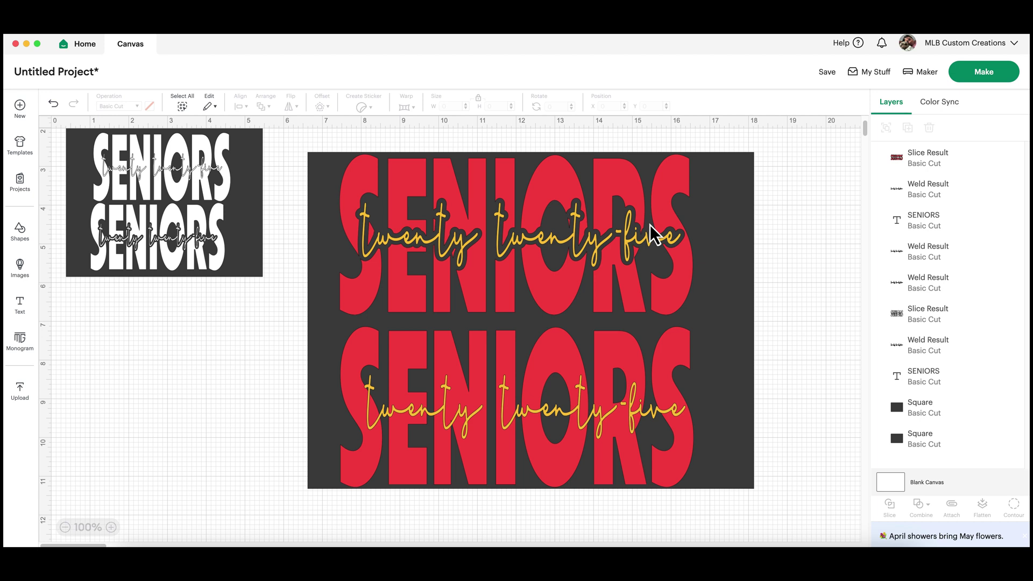
# - Shift the large dark background square to about X 6.49, Y 2.53 and stretch its height to about 9.12 in
pyautogui.moveTo(722, 270); pyautogui.dragTo(718, 266)
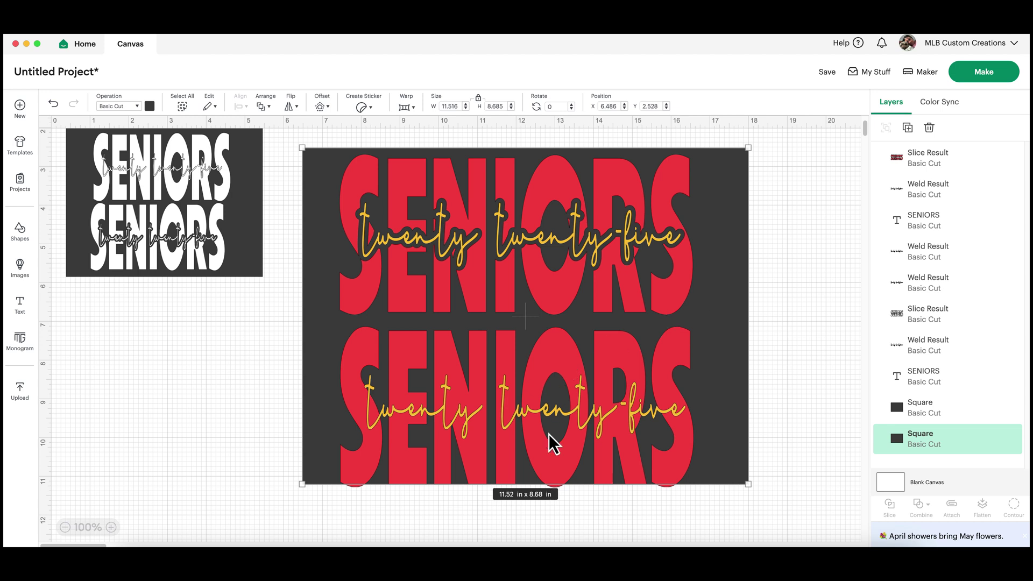
pyautogui.moveTo(531, 485); pyautogui.dragTo(531, 500)
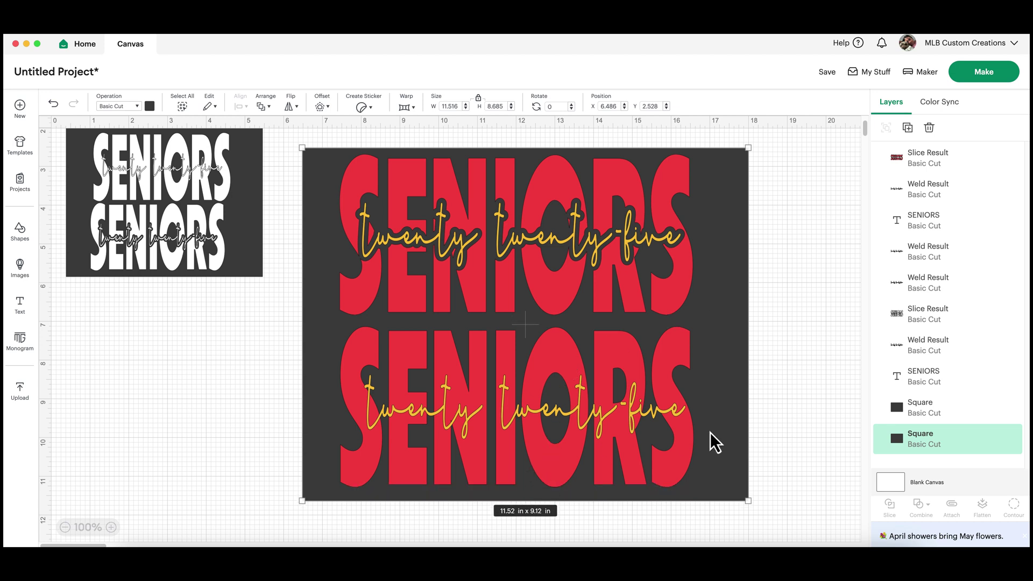
pyautogui.click(796, 391)
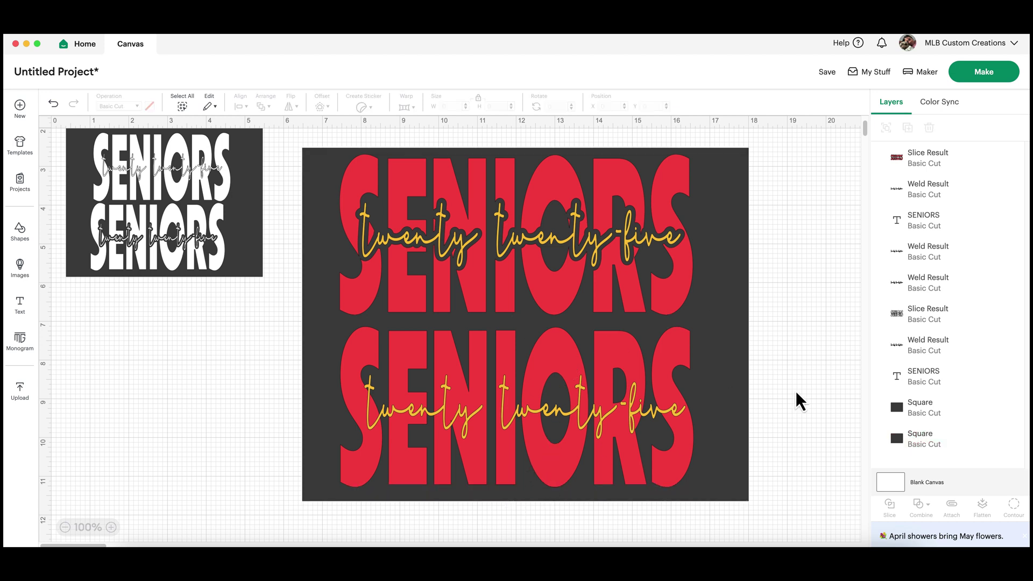